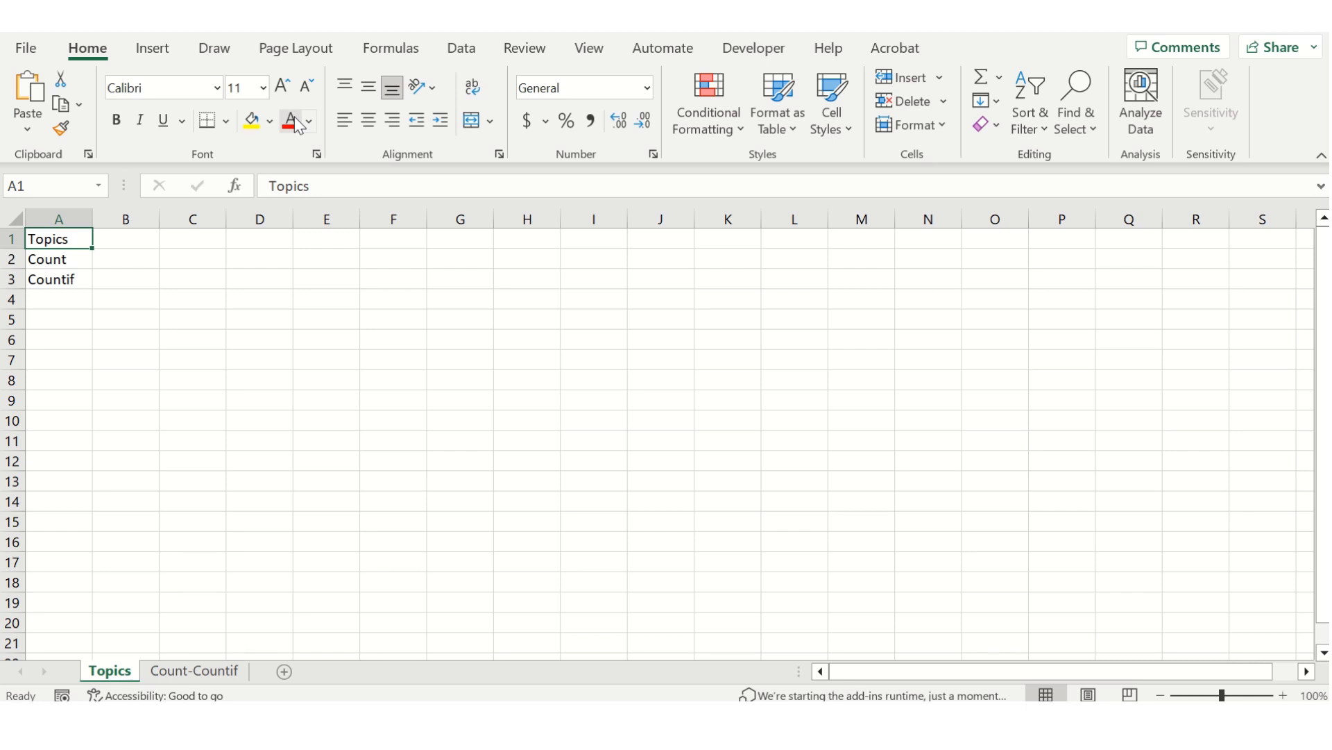
Go through the listed topics and open the Count-Countif worksheet.
key("Down")
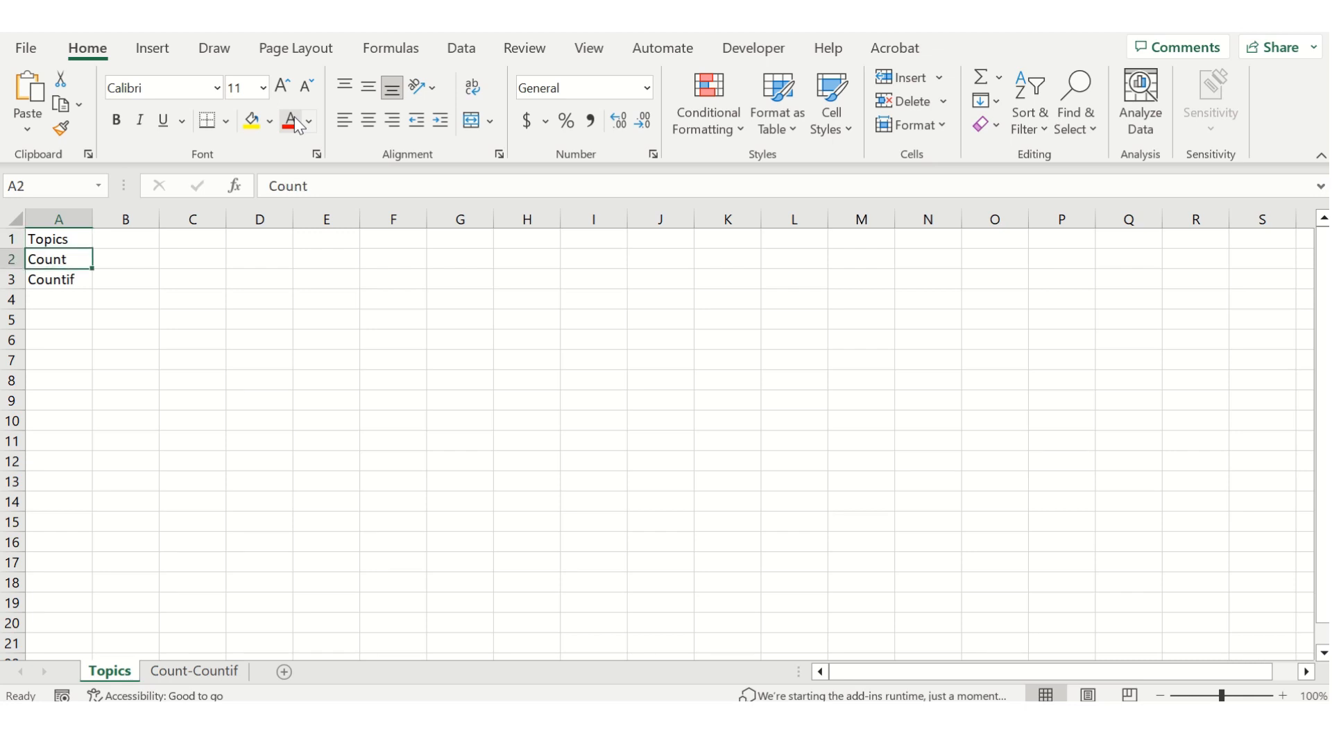
key("Down")
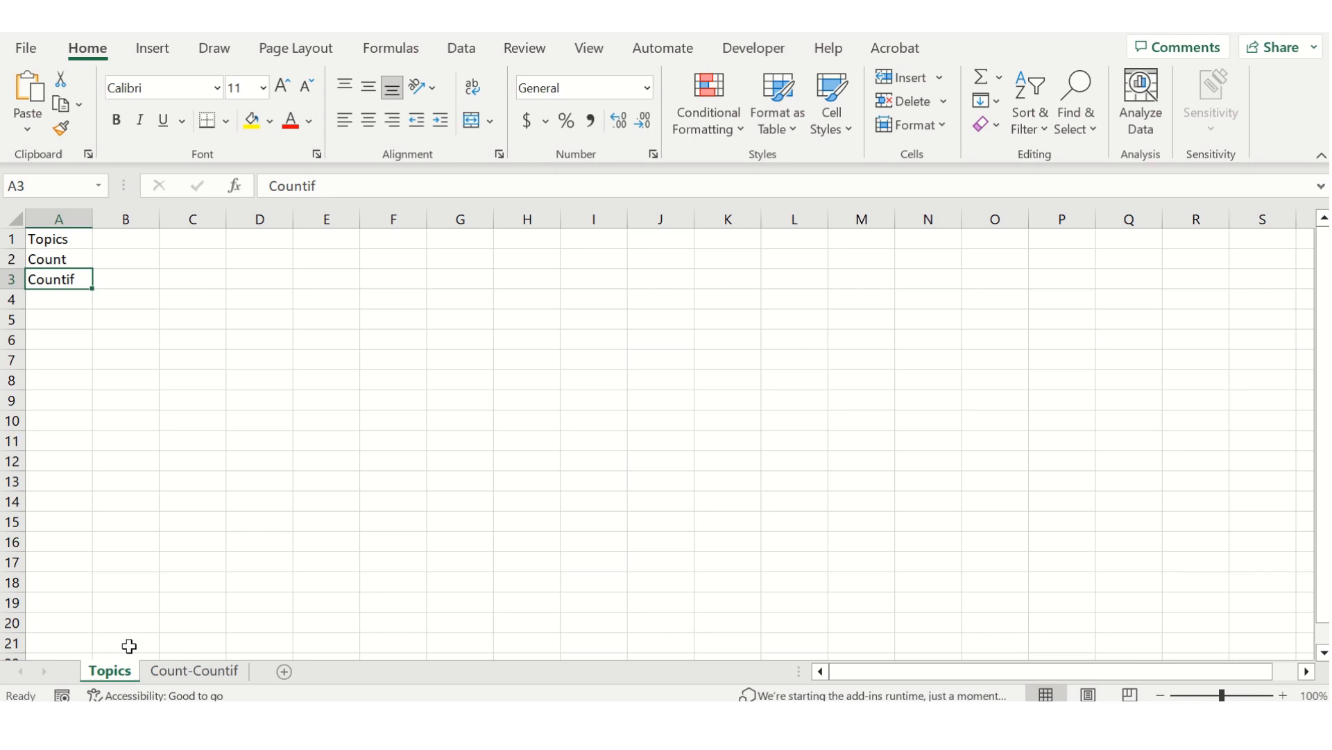
left_click(233, 672)
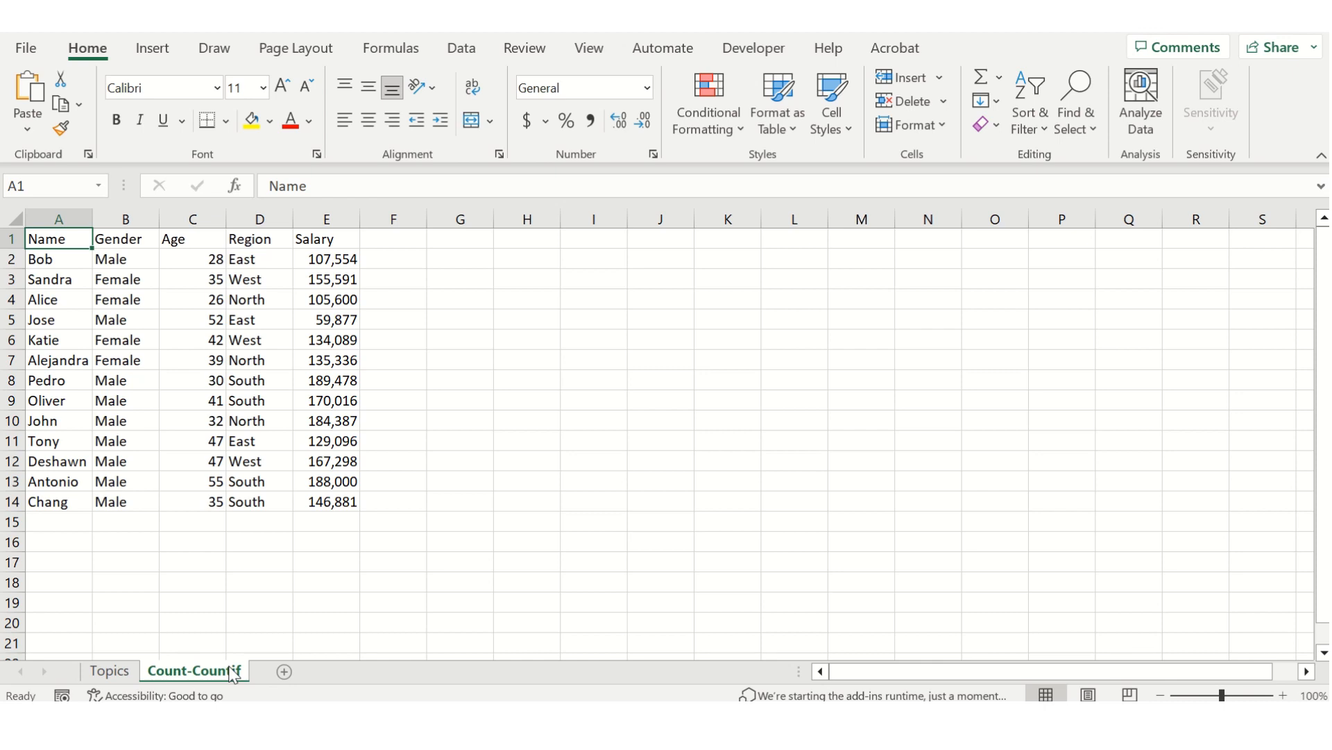
Enter the label "Count" in cell G2, beside the employee data.
key("Right")
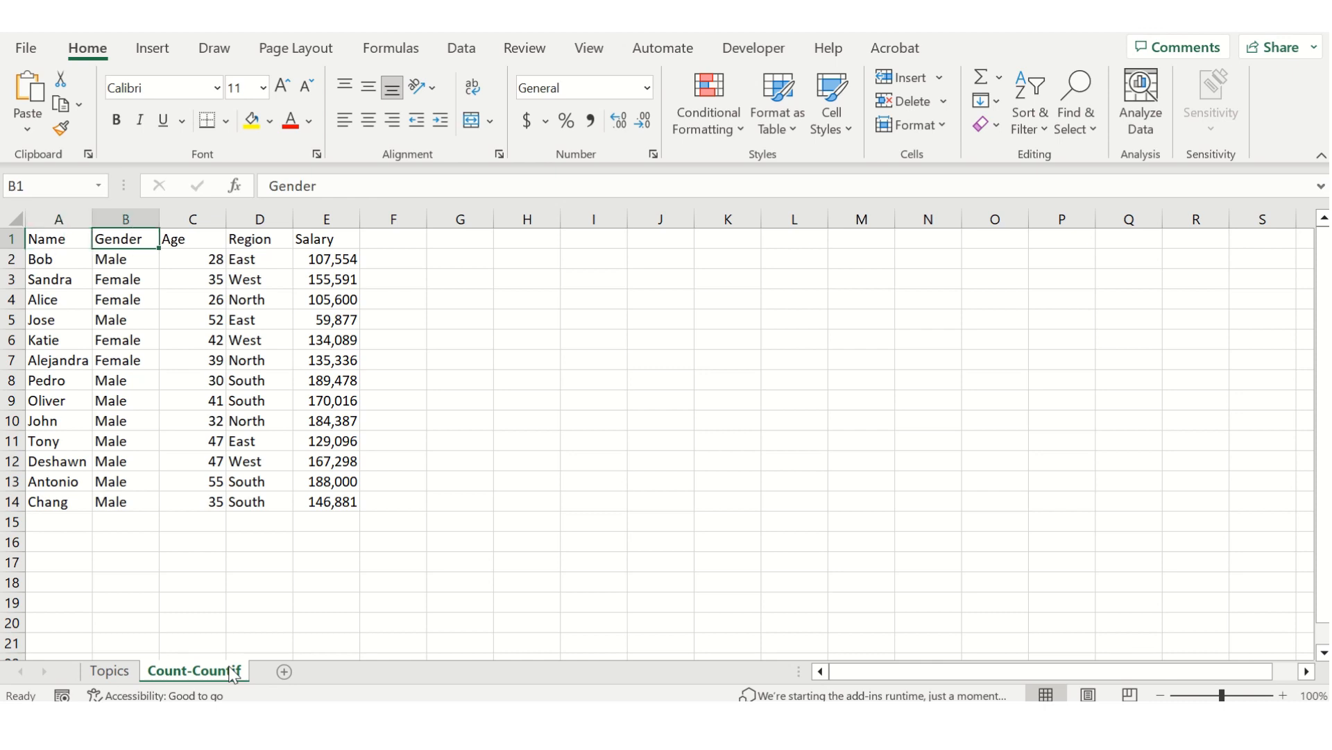
key("Right")
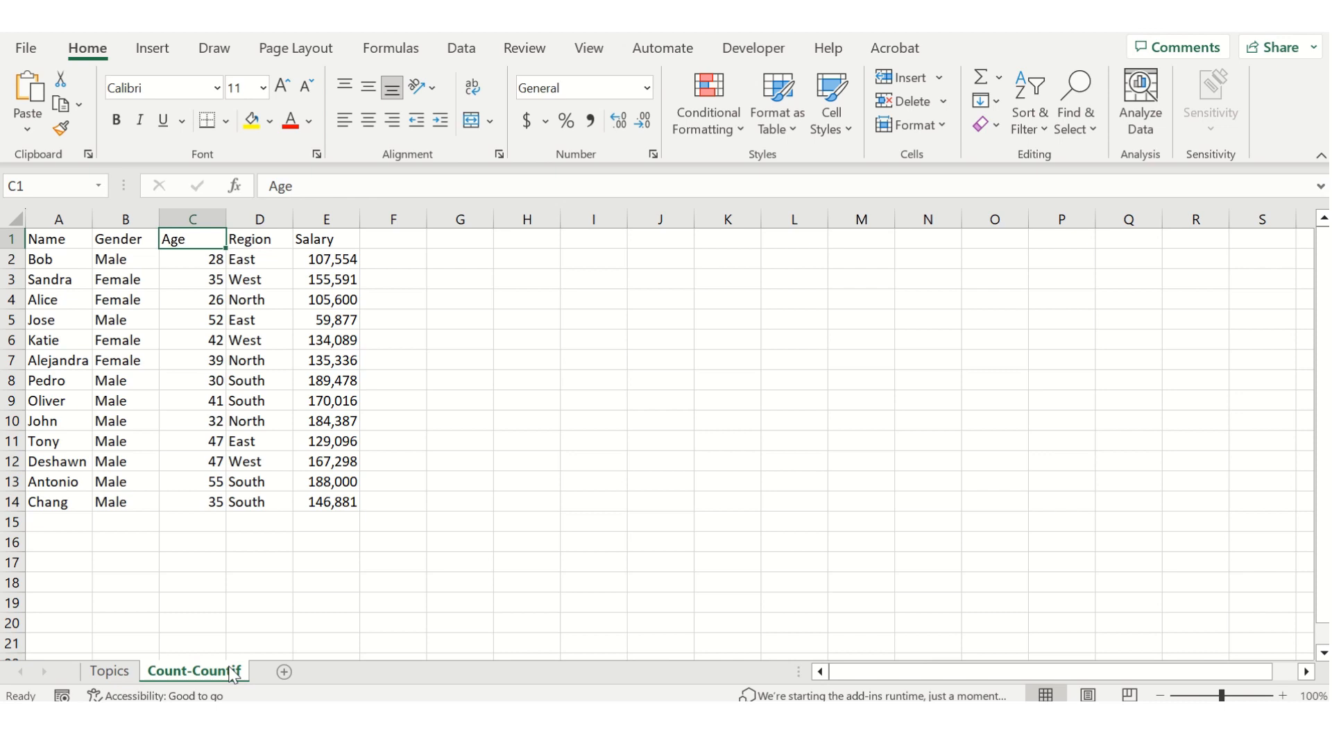
key("Right")
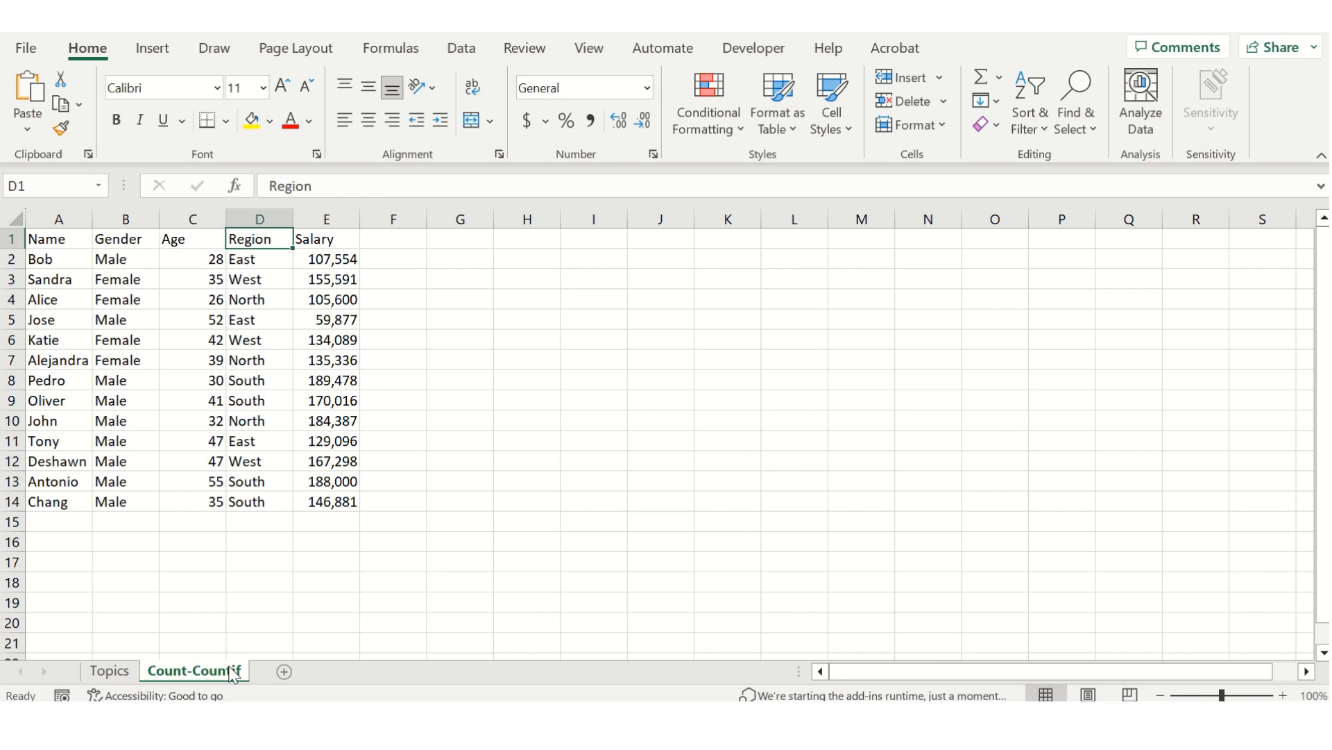
key("Right")
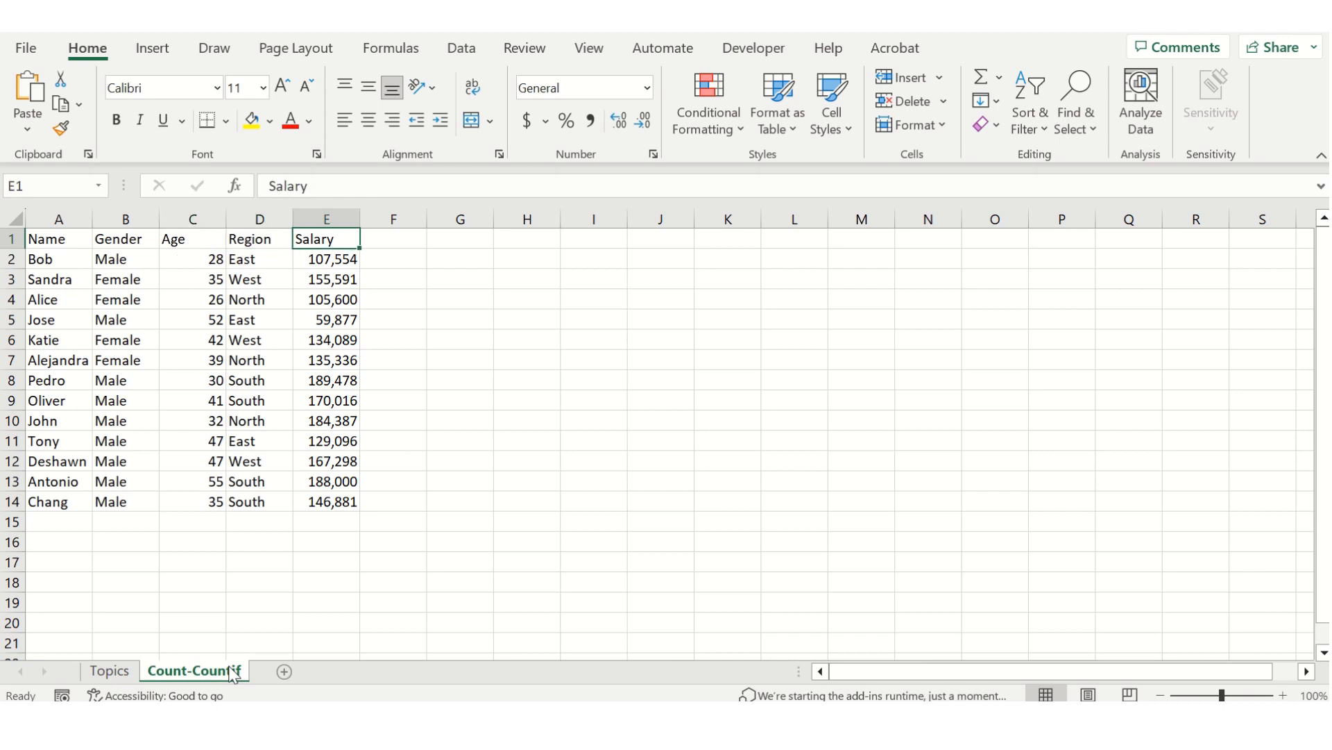
key("Right")
key("Right")
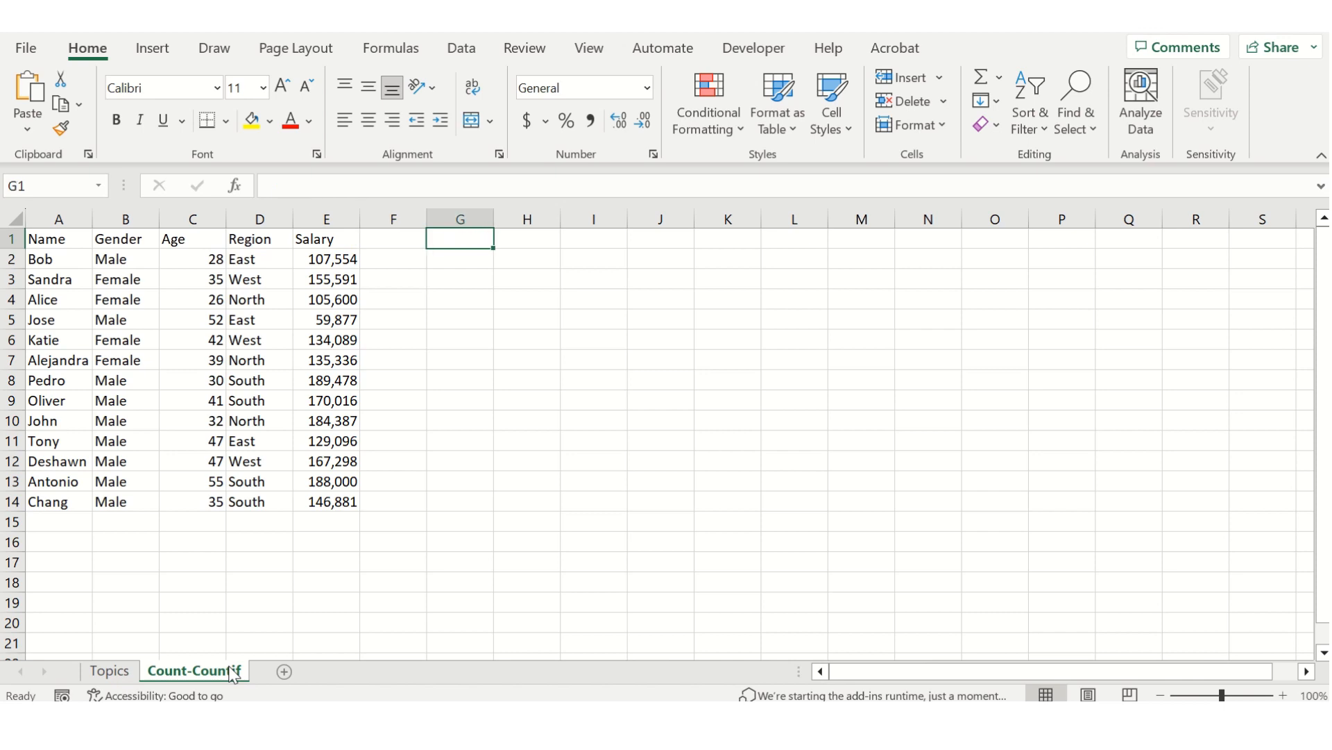
key("Down")
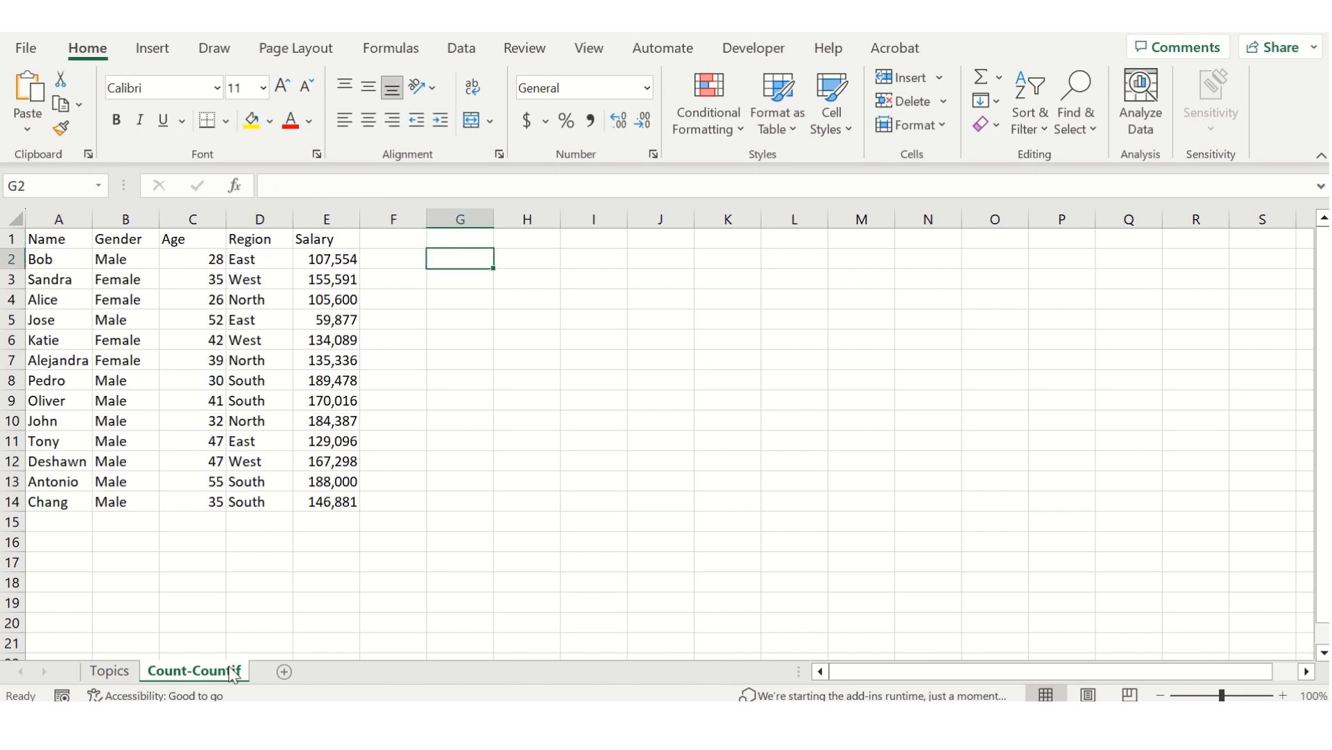
type("Count")
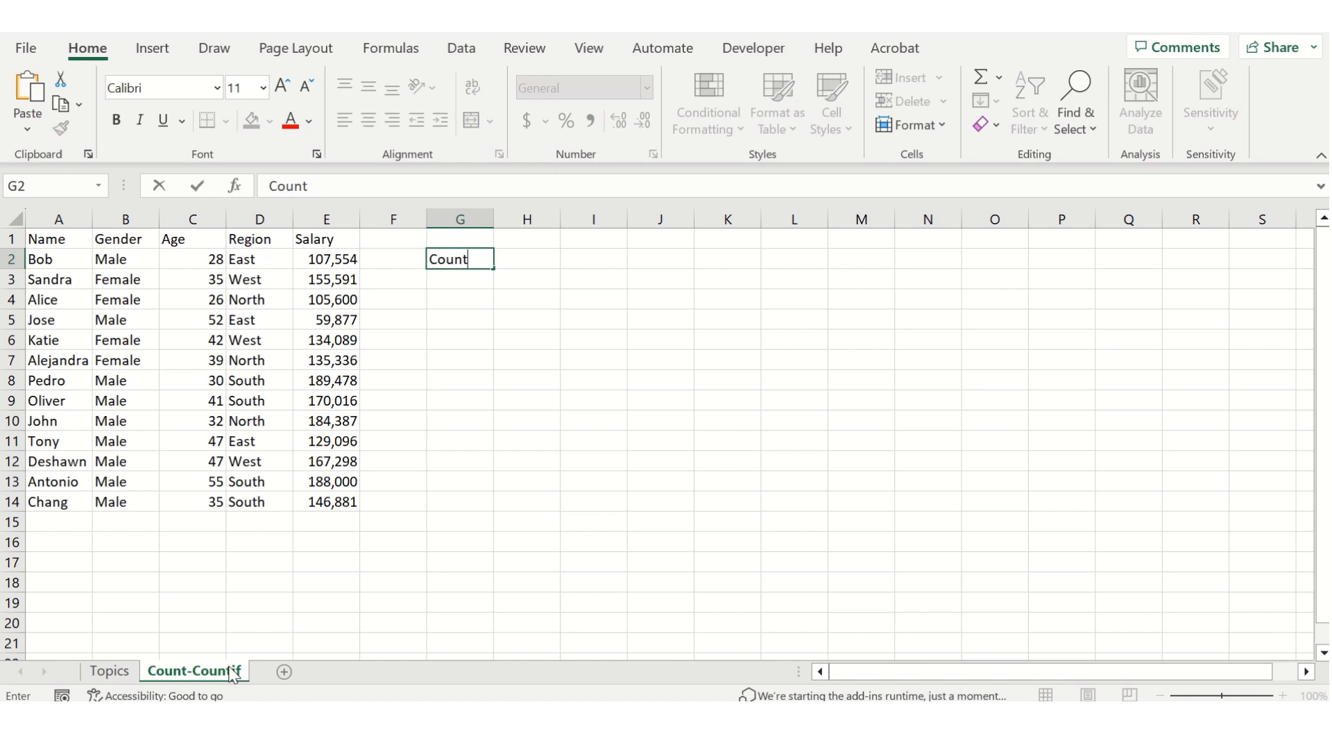
key("Tab")
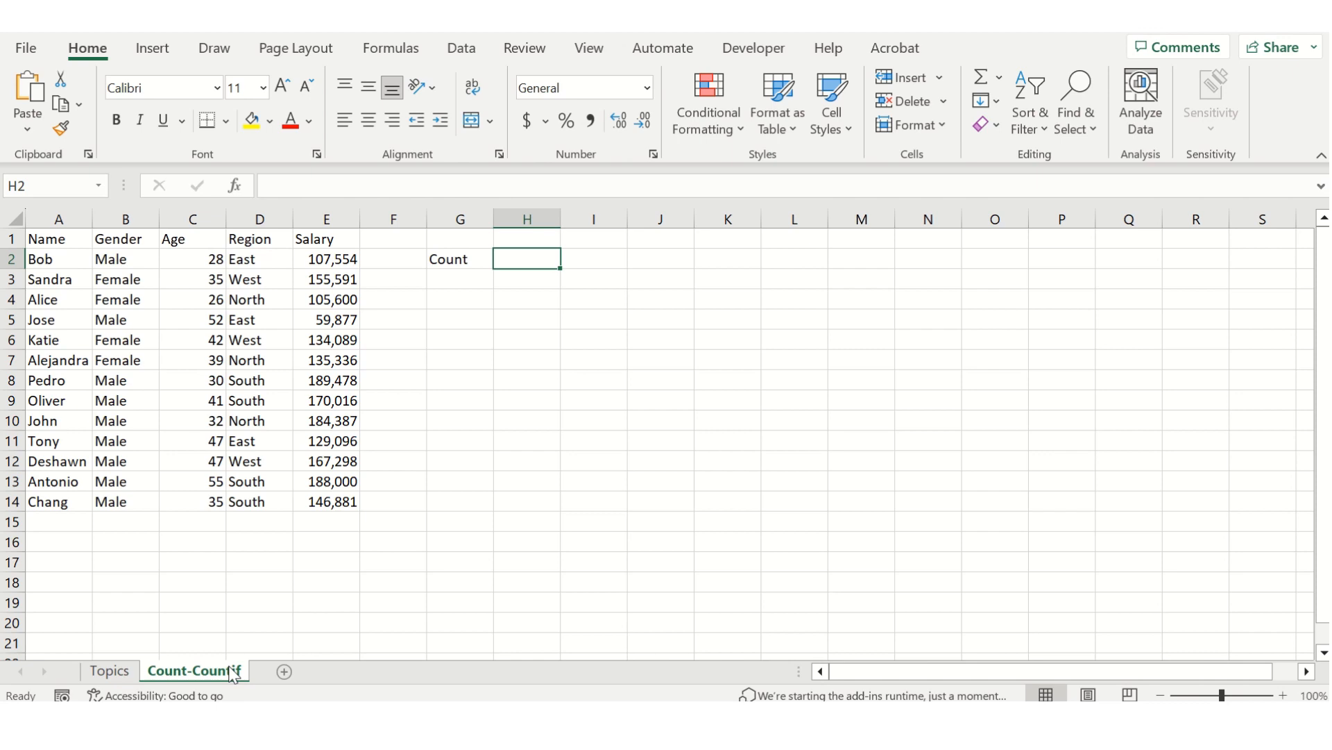
Enter a COUNT formula in H2 with the Salary range E2:E14 as Value1, using the Function Arguments dialog.
type("=count(")
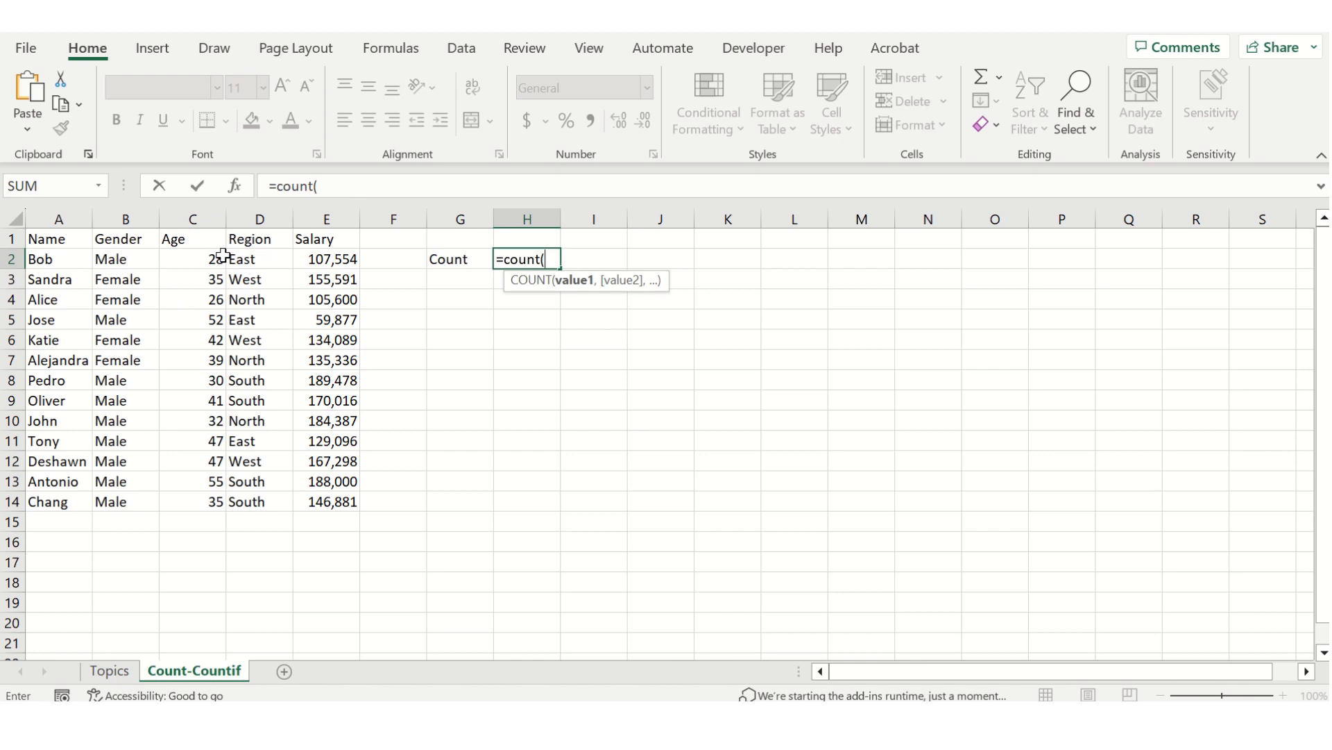
left_click(240, 194)
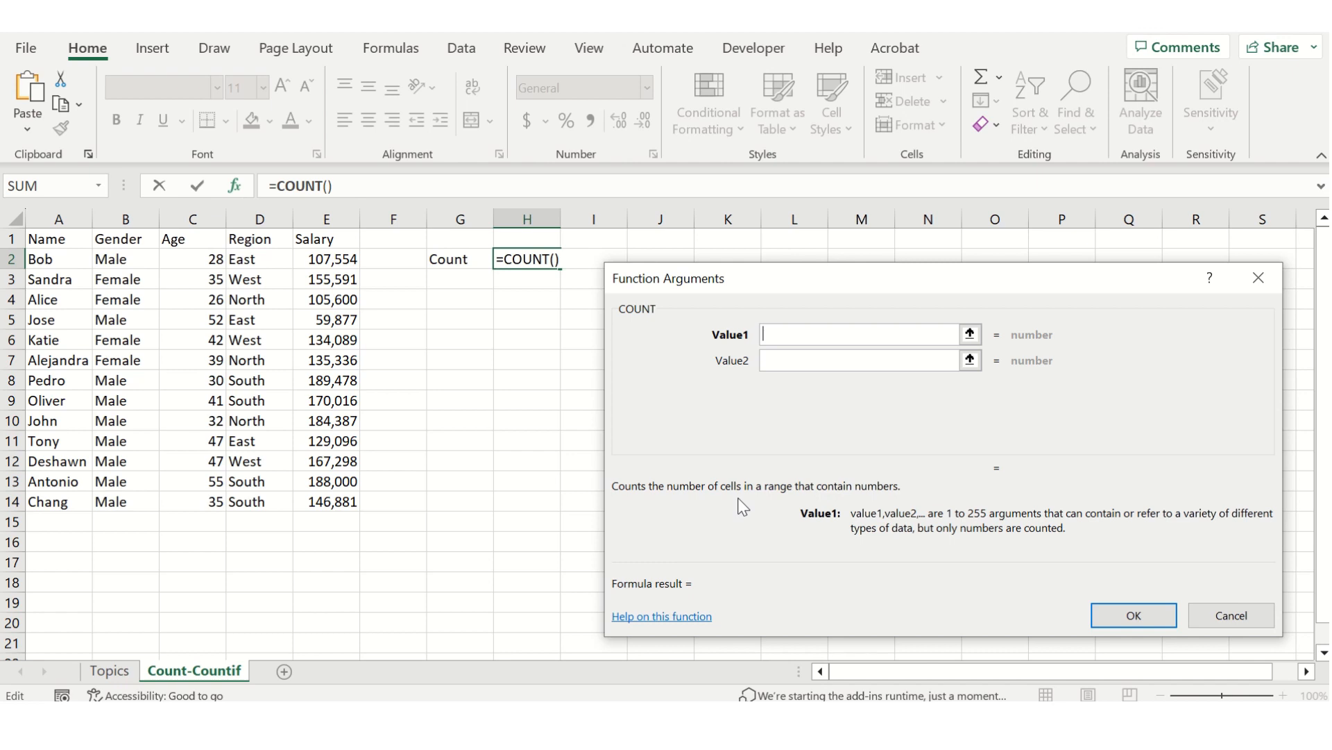
left_click(969, 334)
left_click_drag(340, 256, 345, 504)
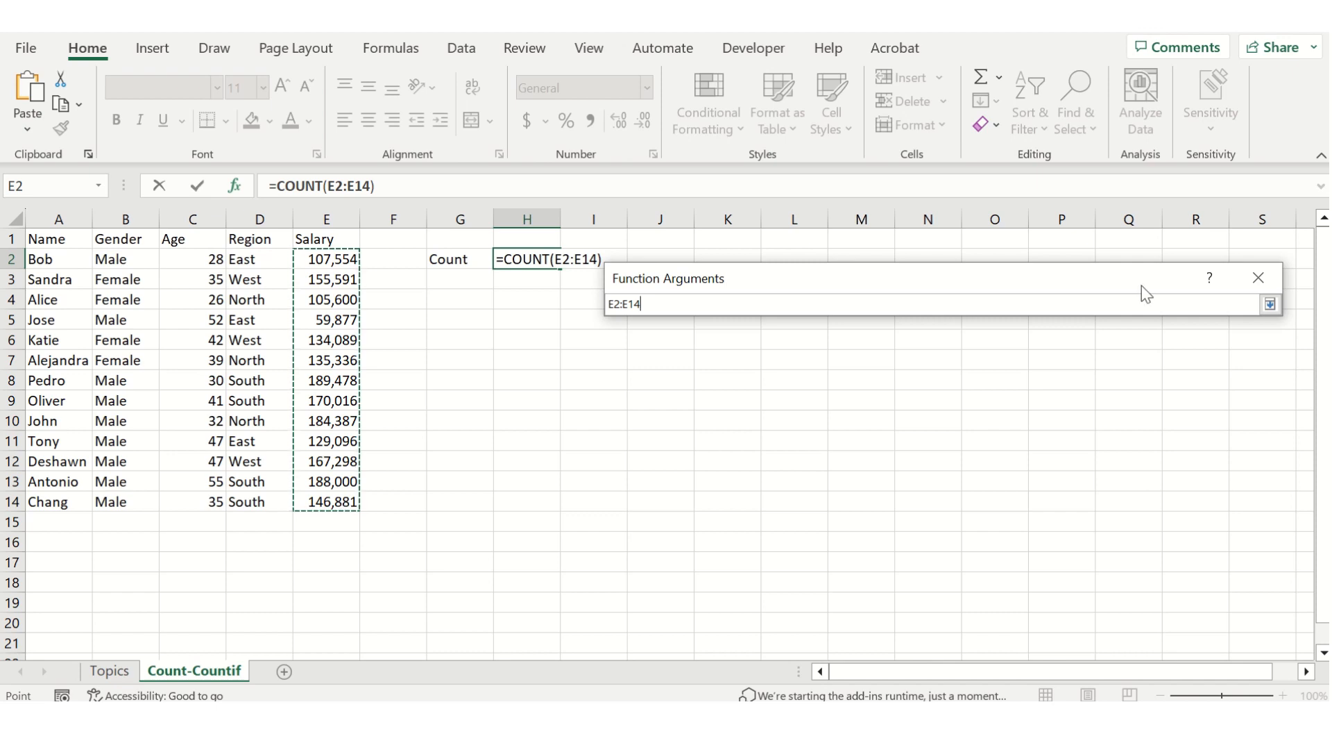
left_click(1270, 306)
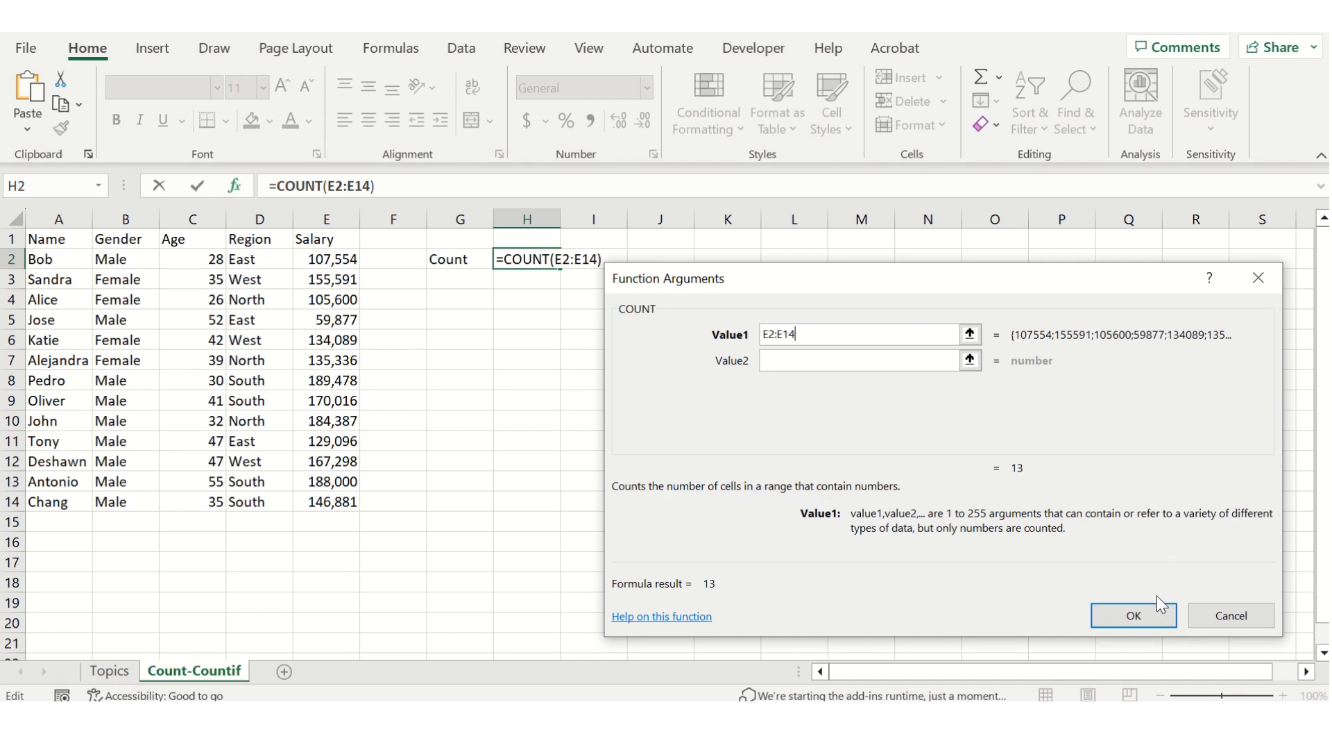
left_click(1156, 615)
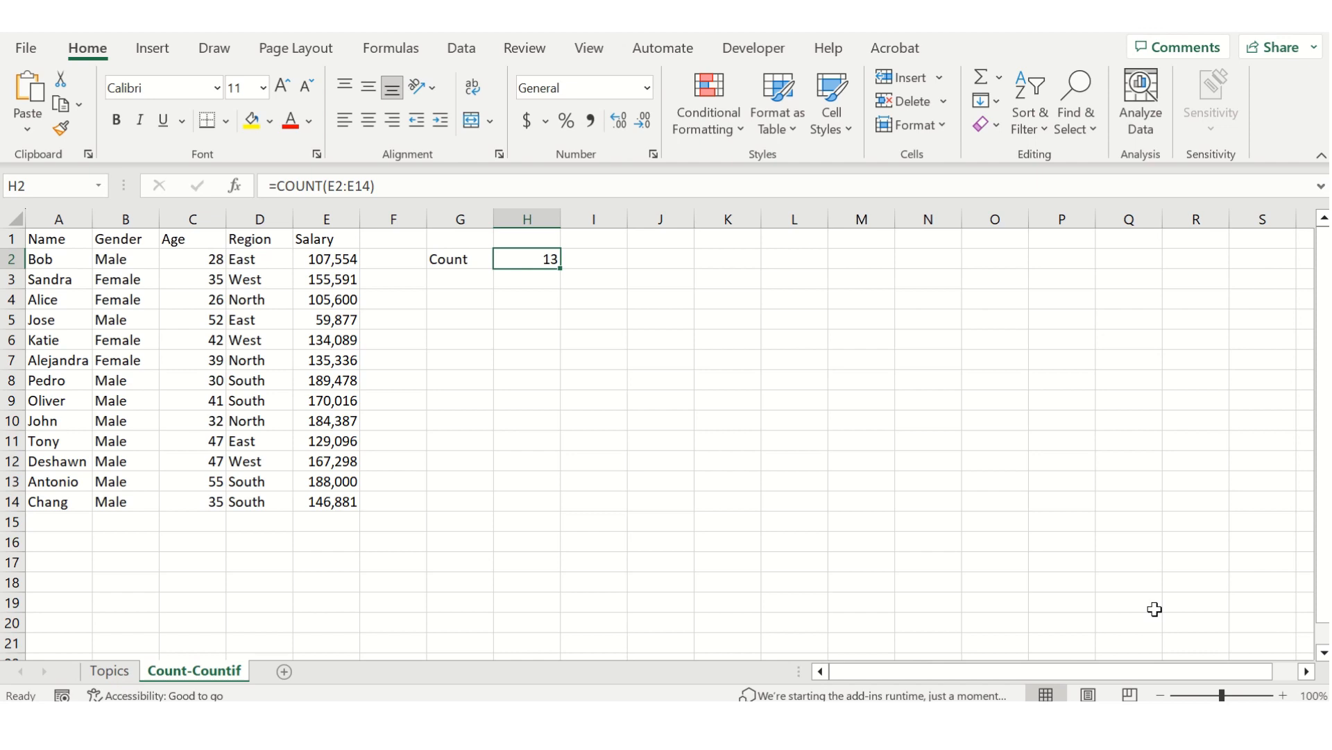
Enter the label "Age" in cell G4, two rows below the Count label.
key("Down")
key("Down")
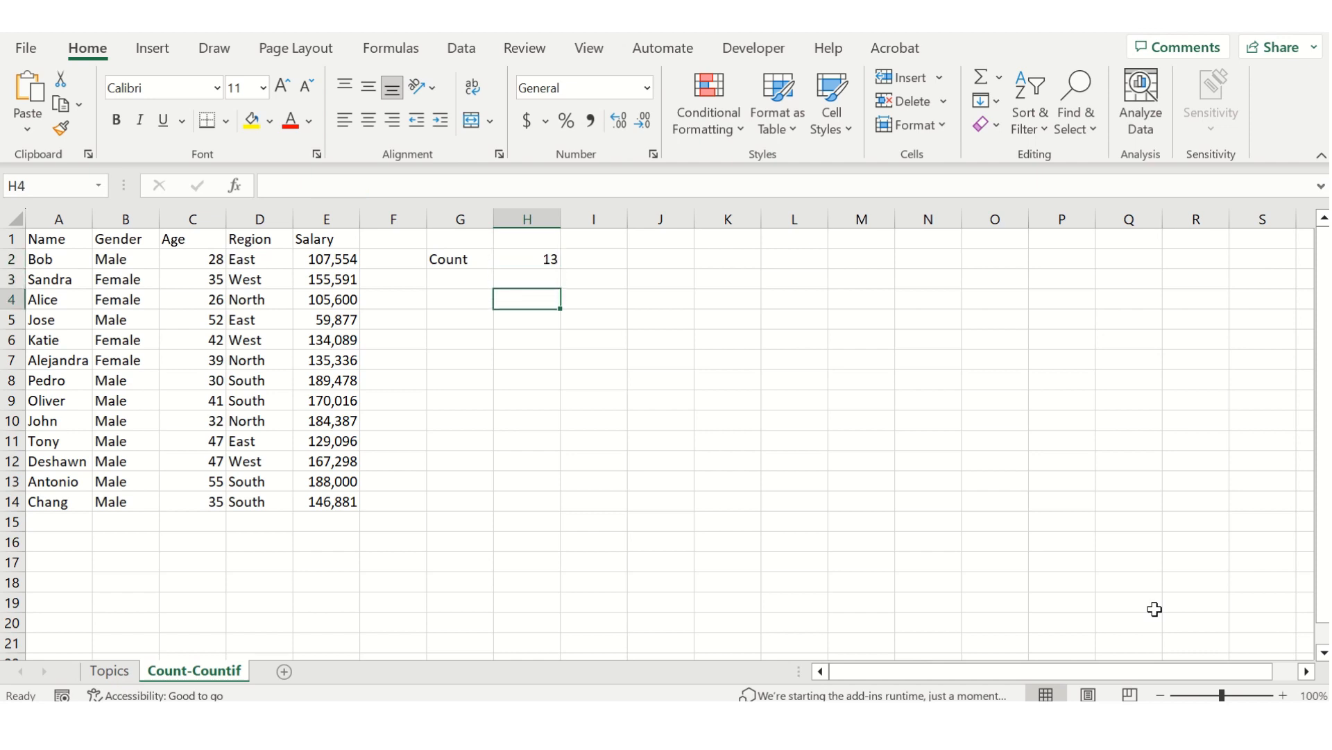
key("Left")
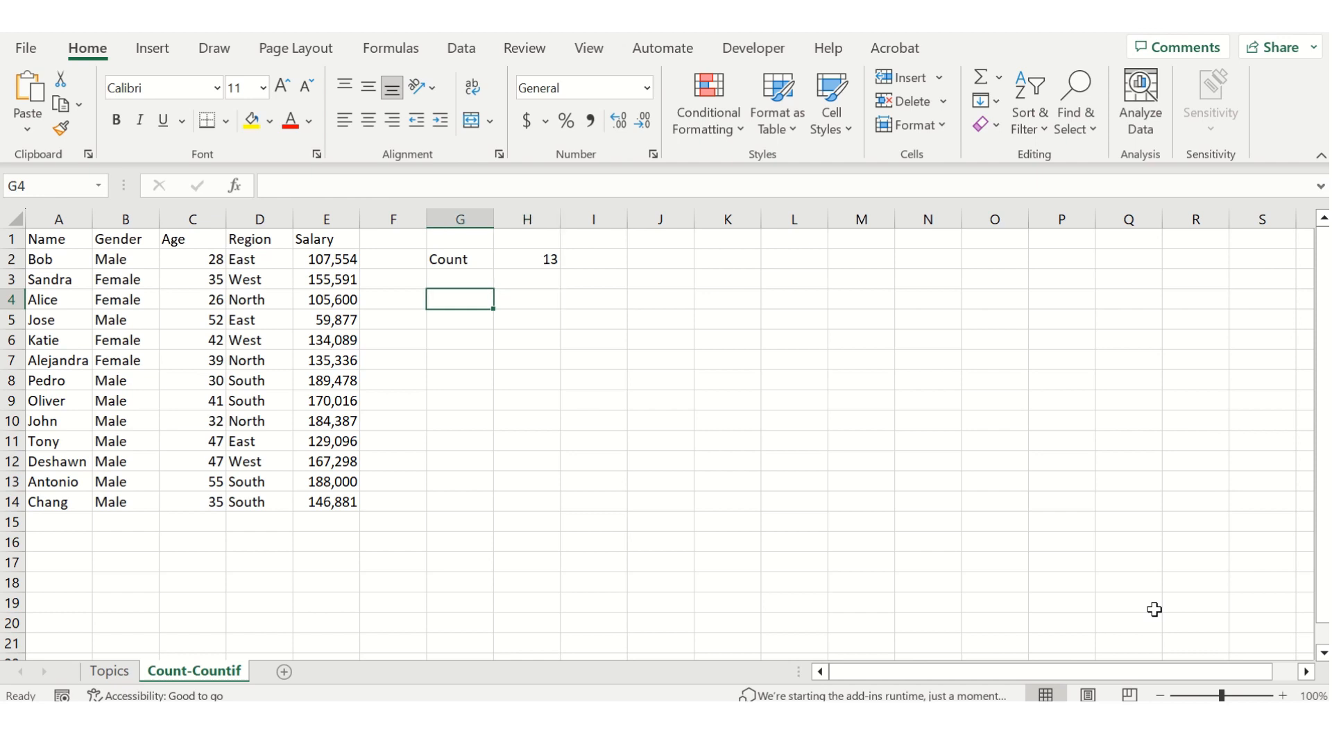
type("Age")
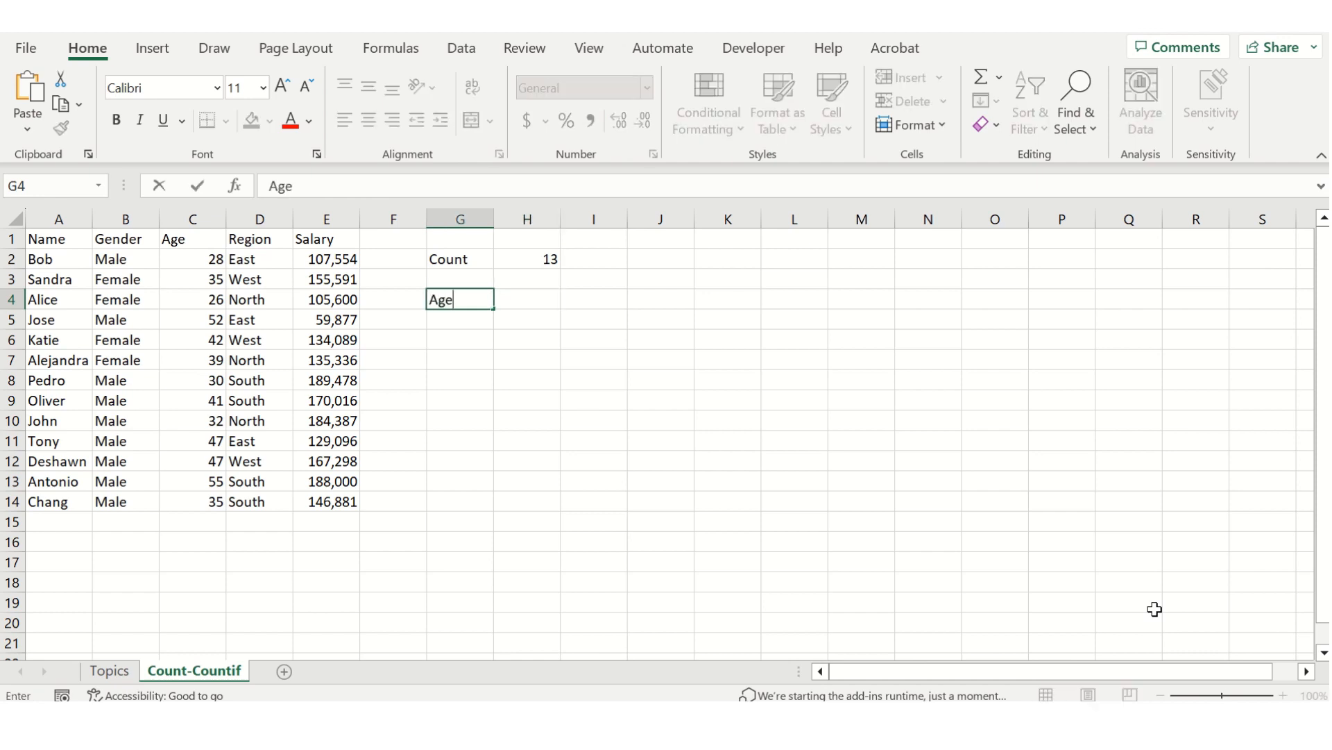
key("Tab")
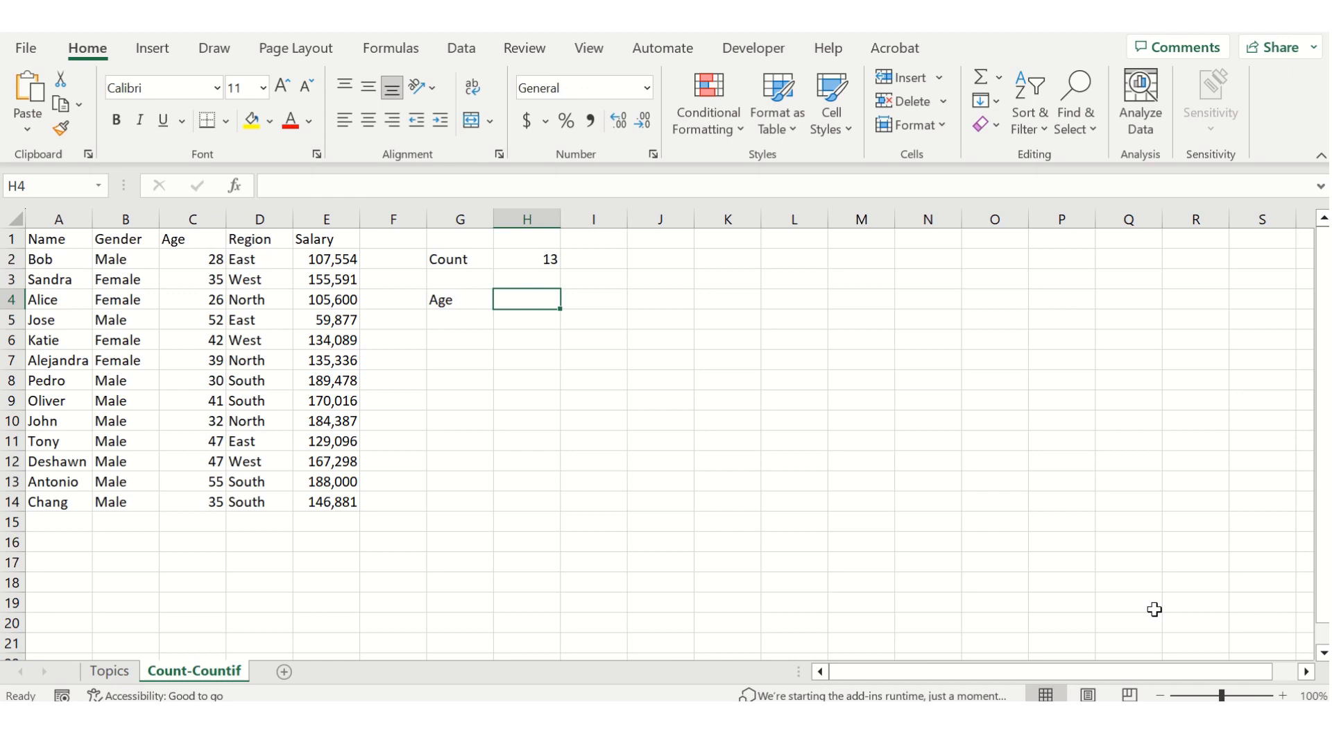
Enter the formula =COUNT(C2:C14) in H4 to count the Age values, and select that cell to check it.
type("=")
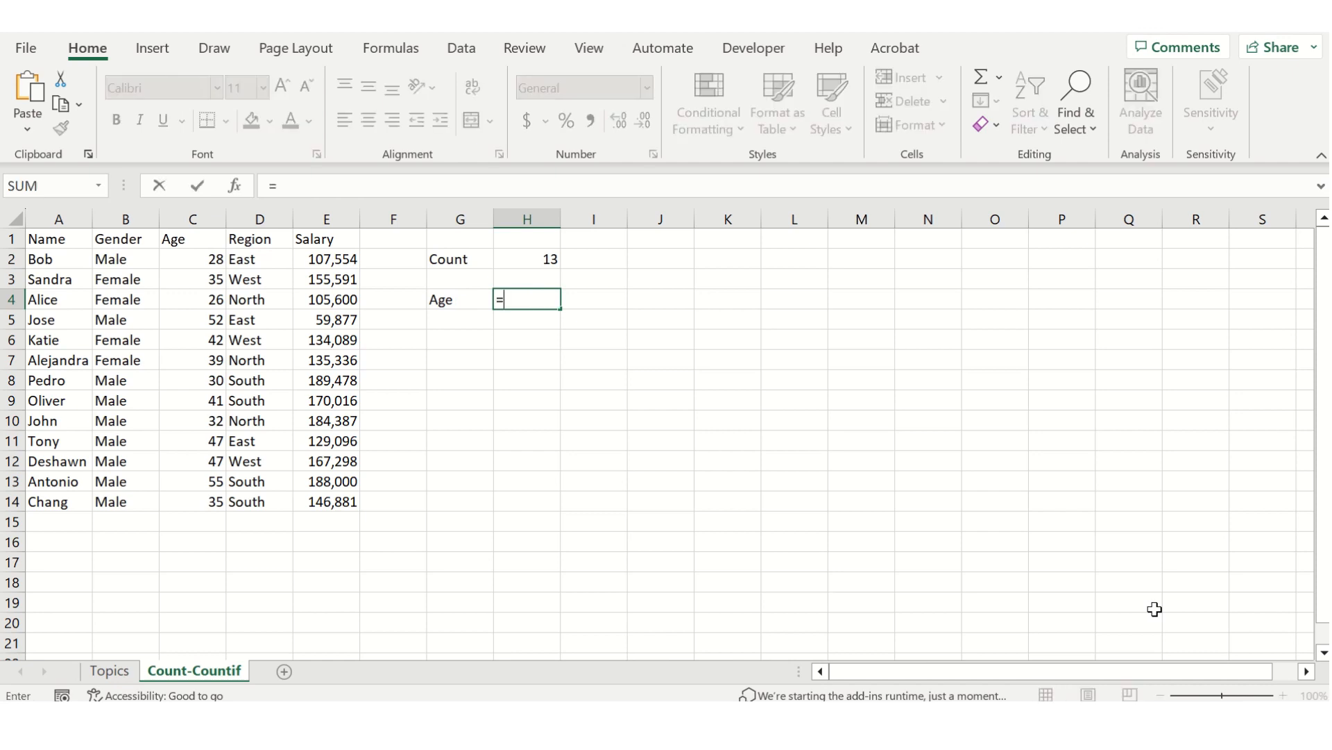
type("count(")
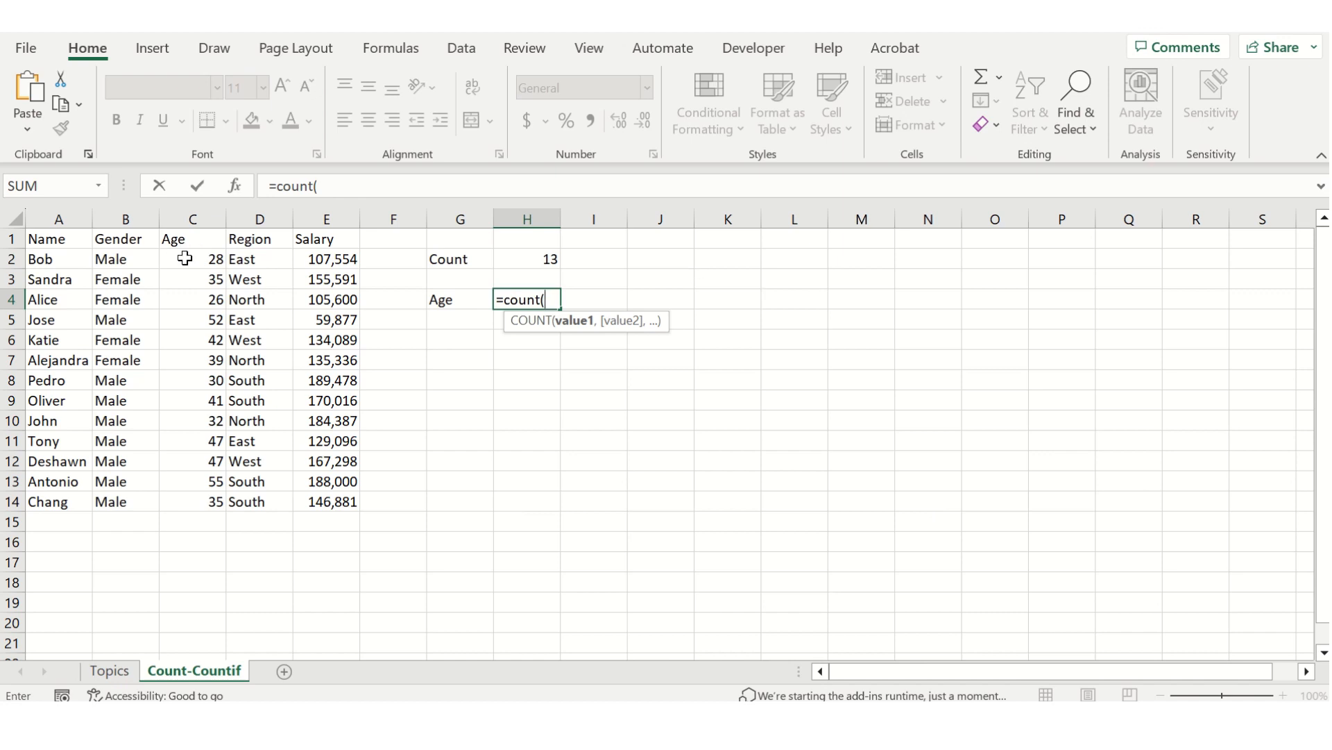
left_click_drag(181, 259, 210, 502)
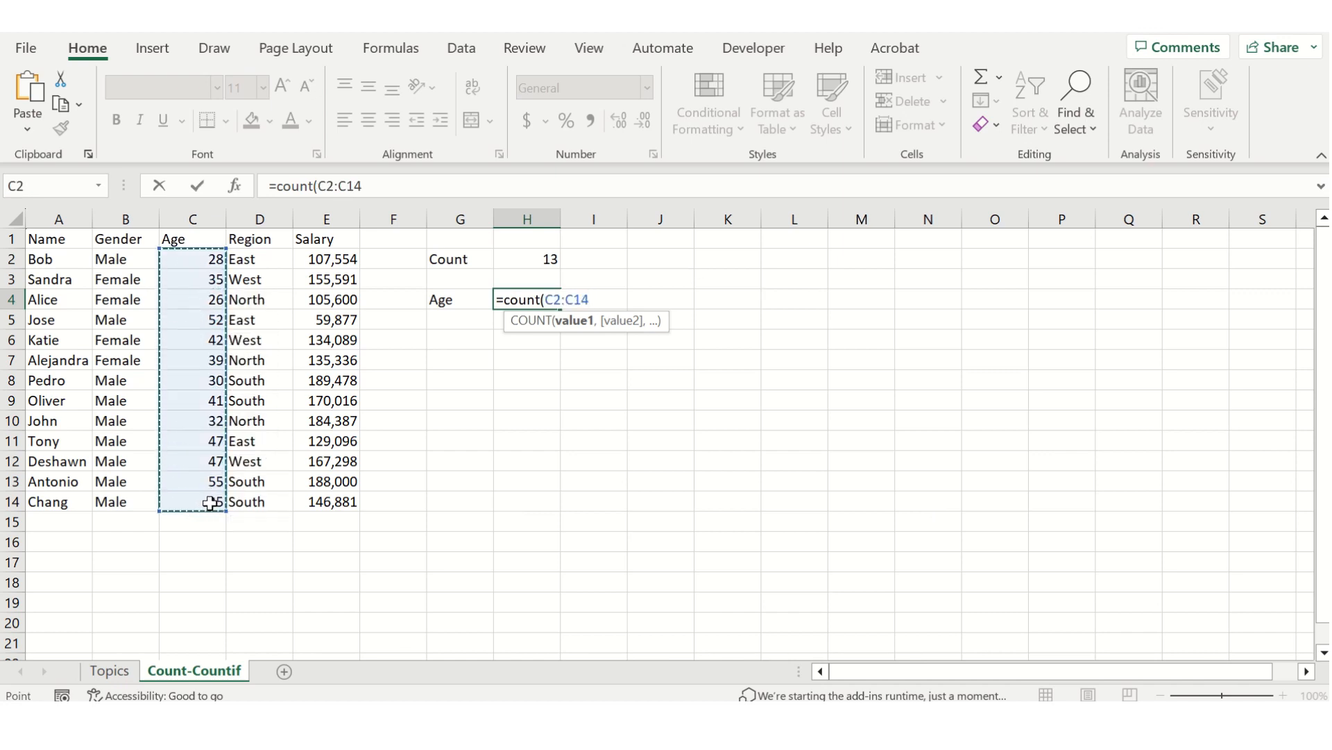
type(")")
key("Return")
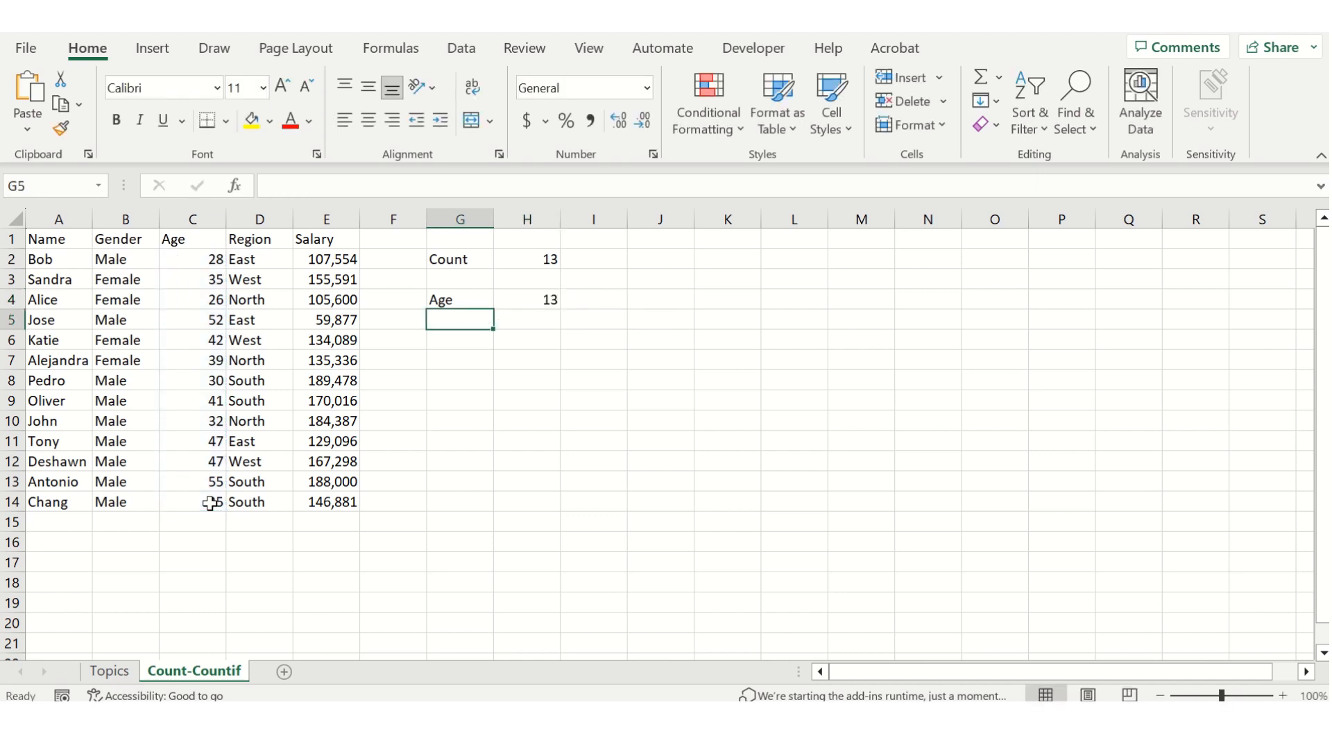
key("Up")
key("Right")
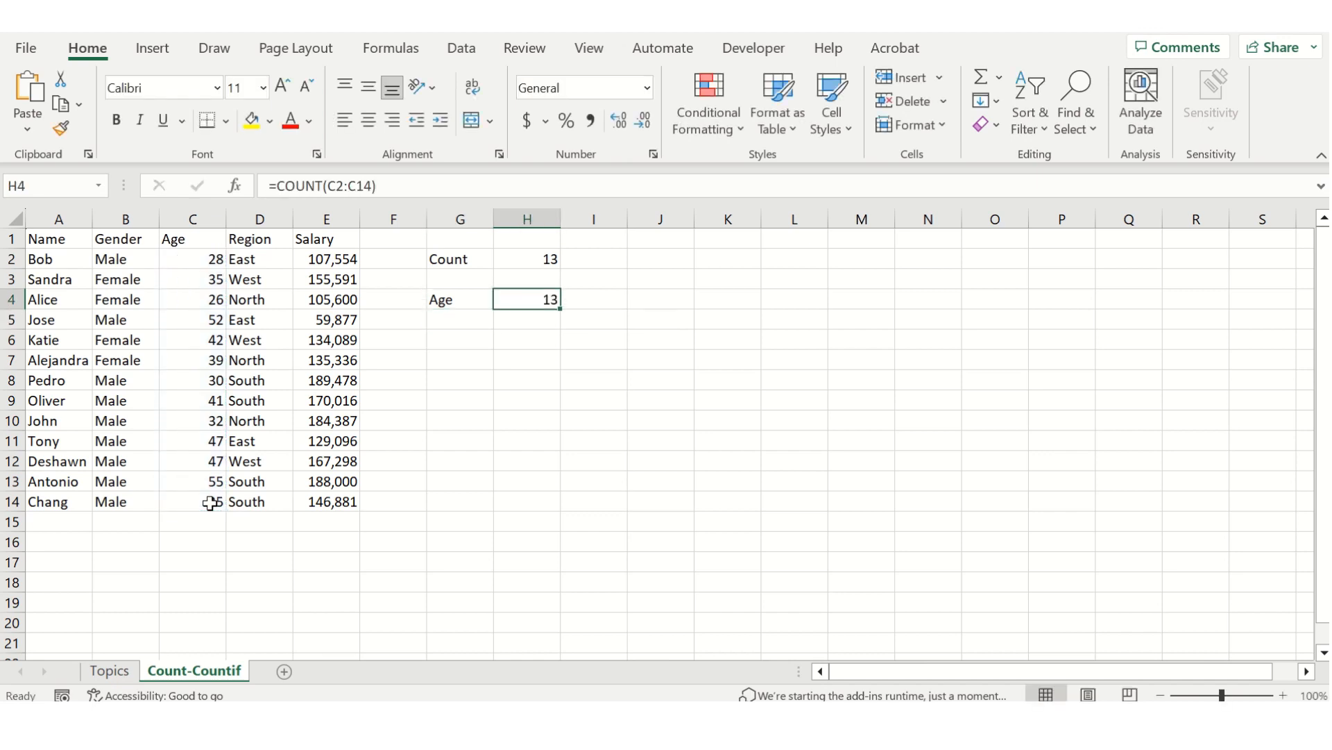
Enter the label "Region" in cell G6, two rows below the Age label.
key("Down")
key("Down")
key("Left")
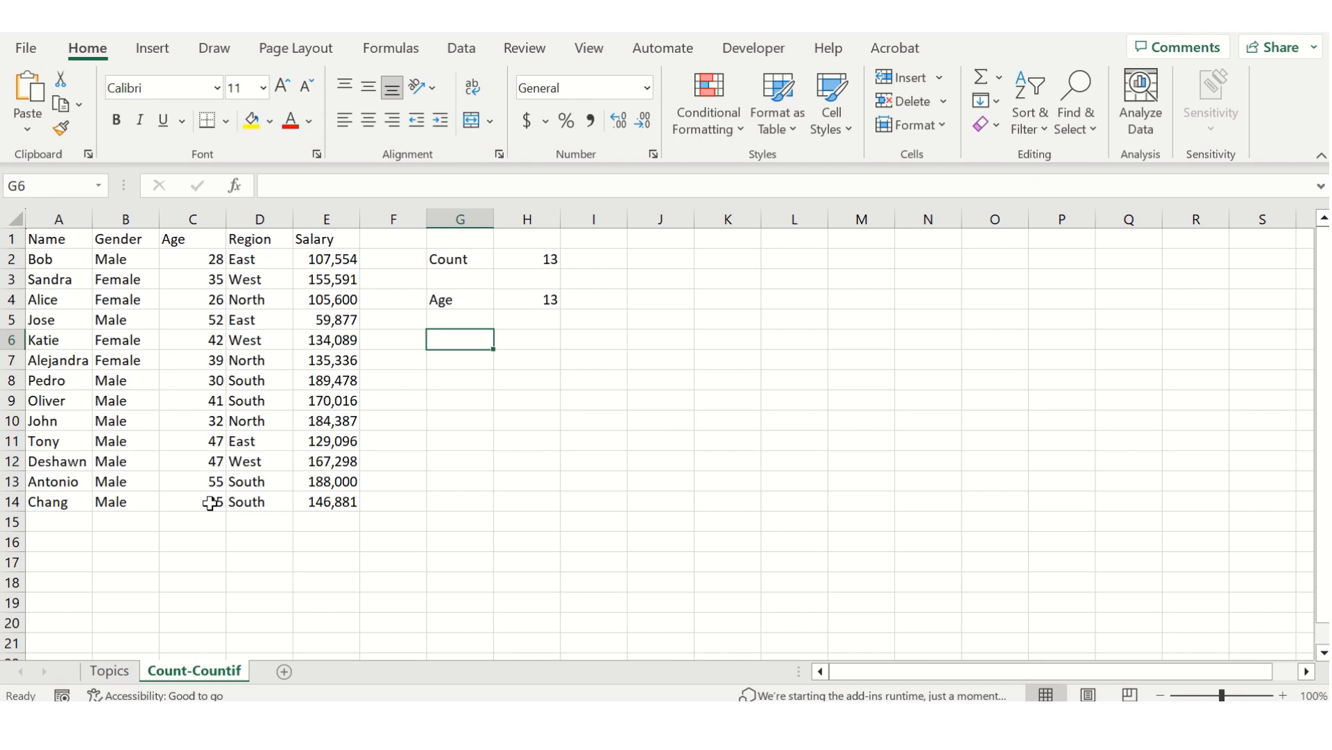
type("Region")
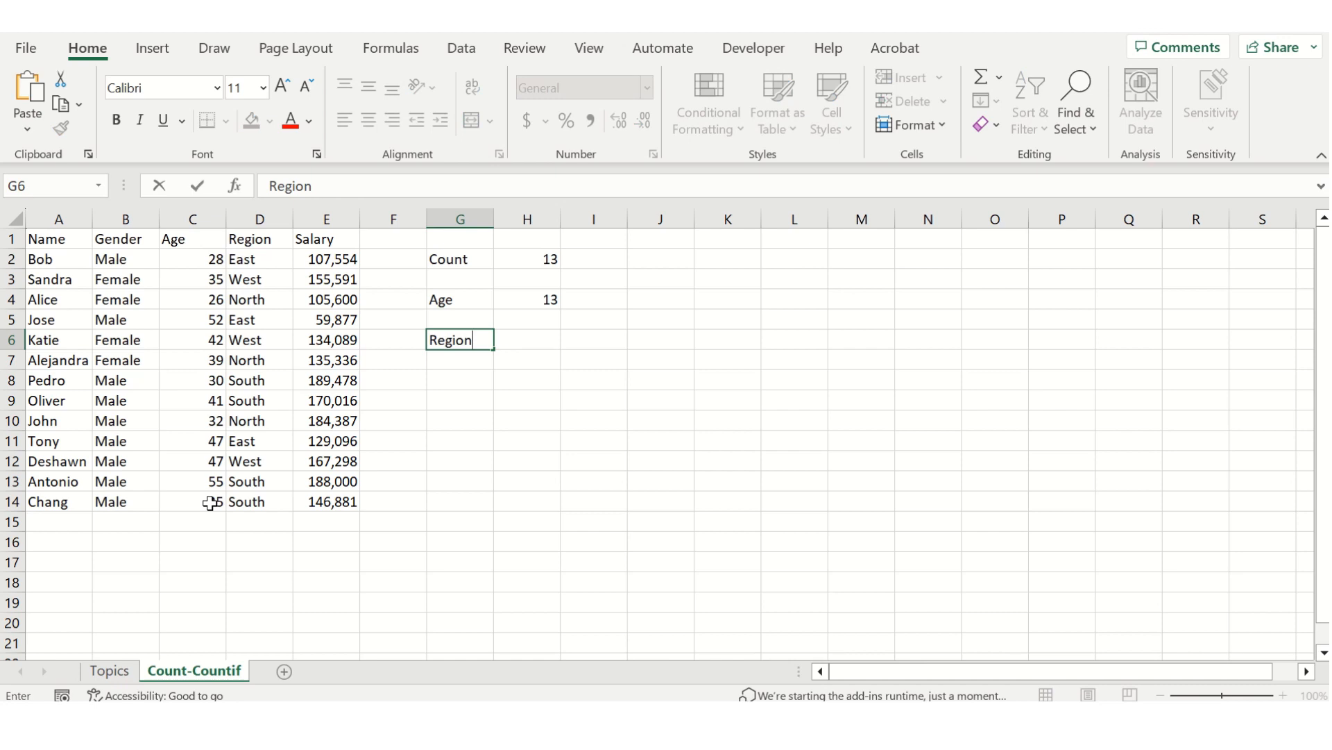
key("Tab")
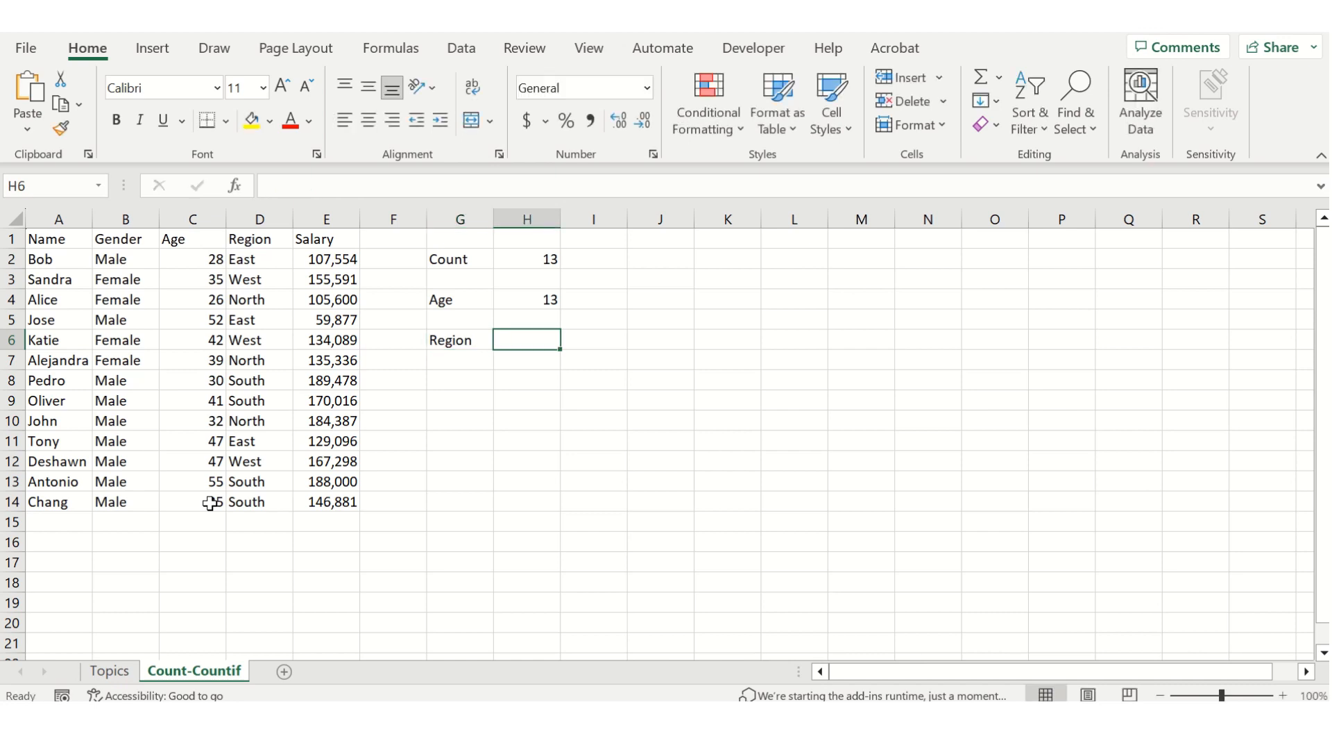
Enter the formula =COUNT(D2:D14) in H6 for the Region column, and select that cell to check it.
type("=count(")
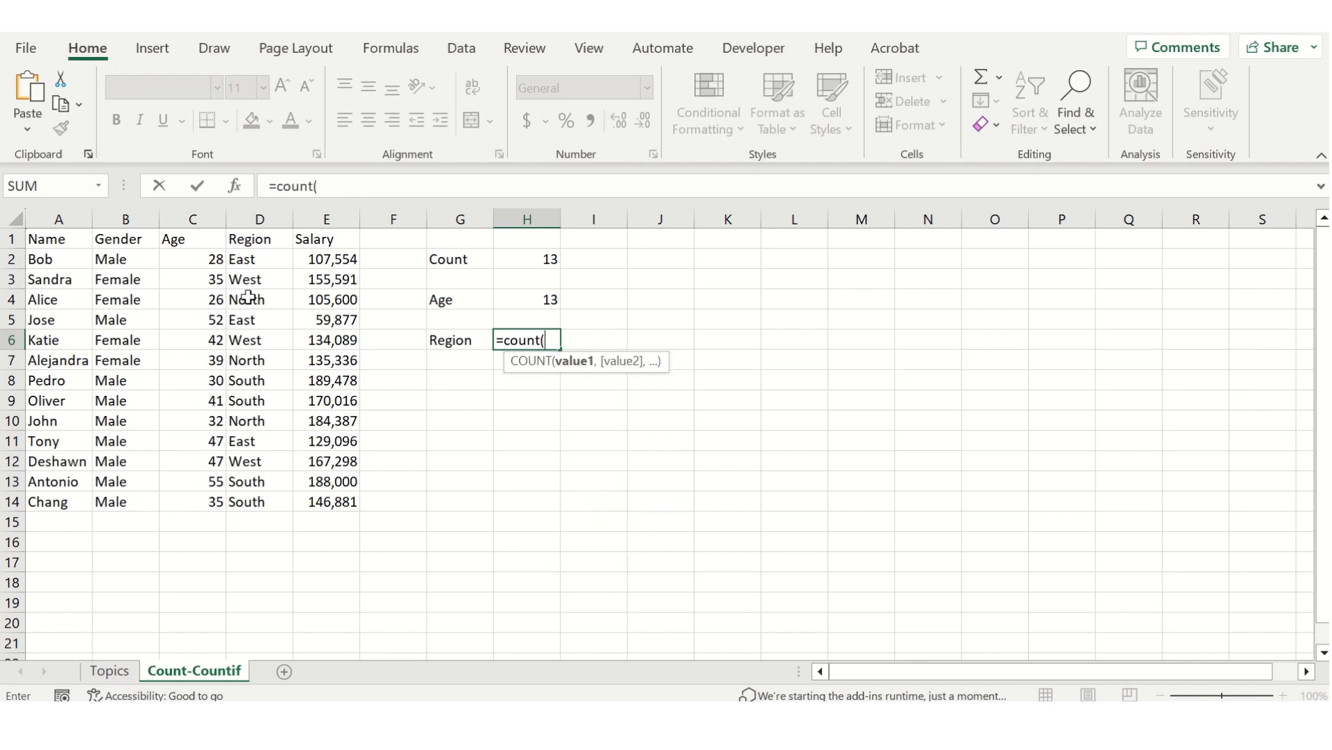
left_click_drag(255, 258, 271, 507)
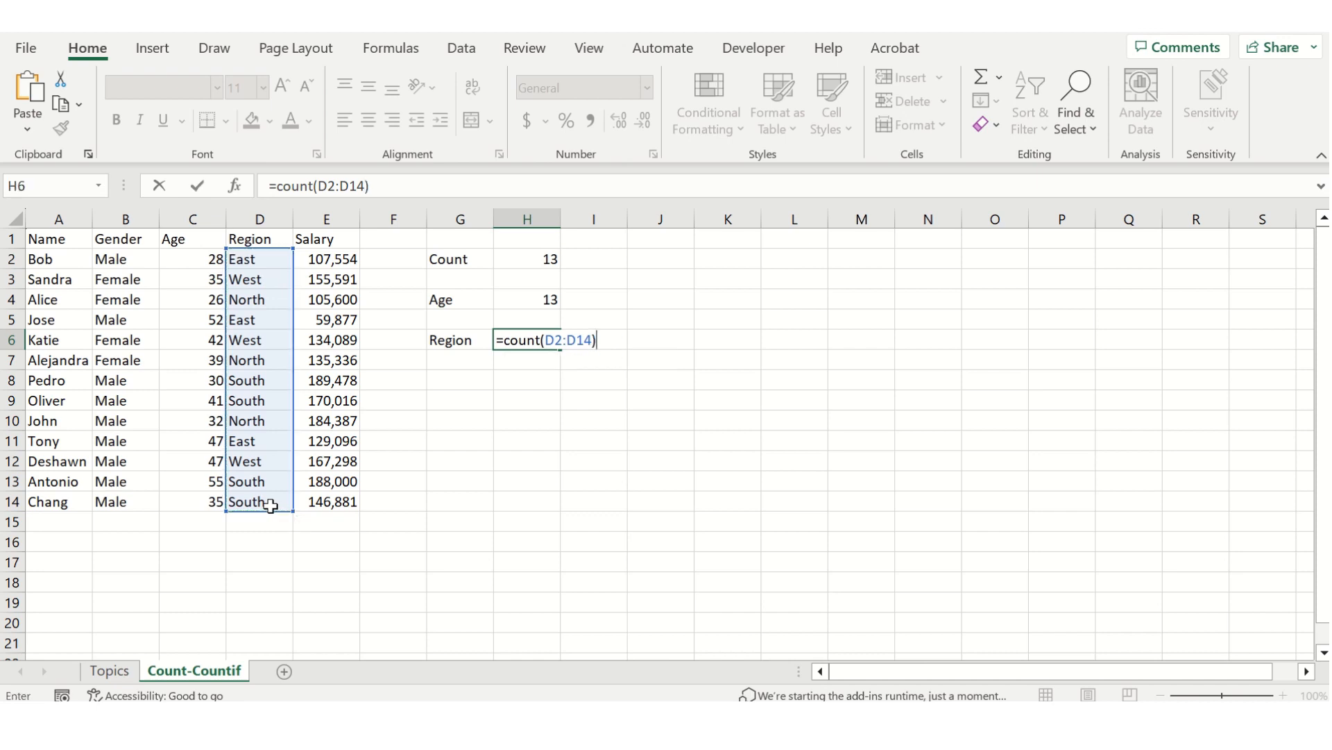
key("Return")
key("Up")
key("Right")
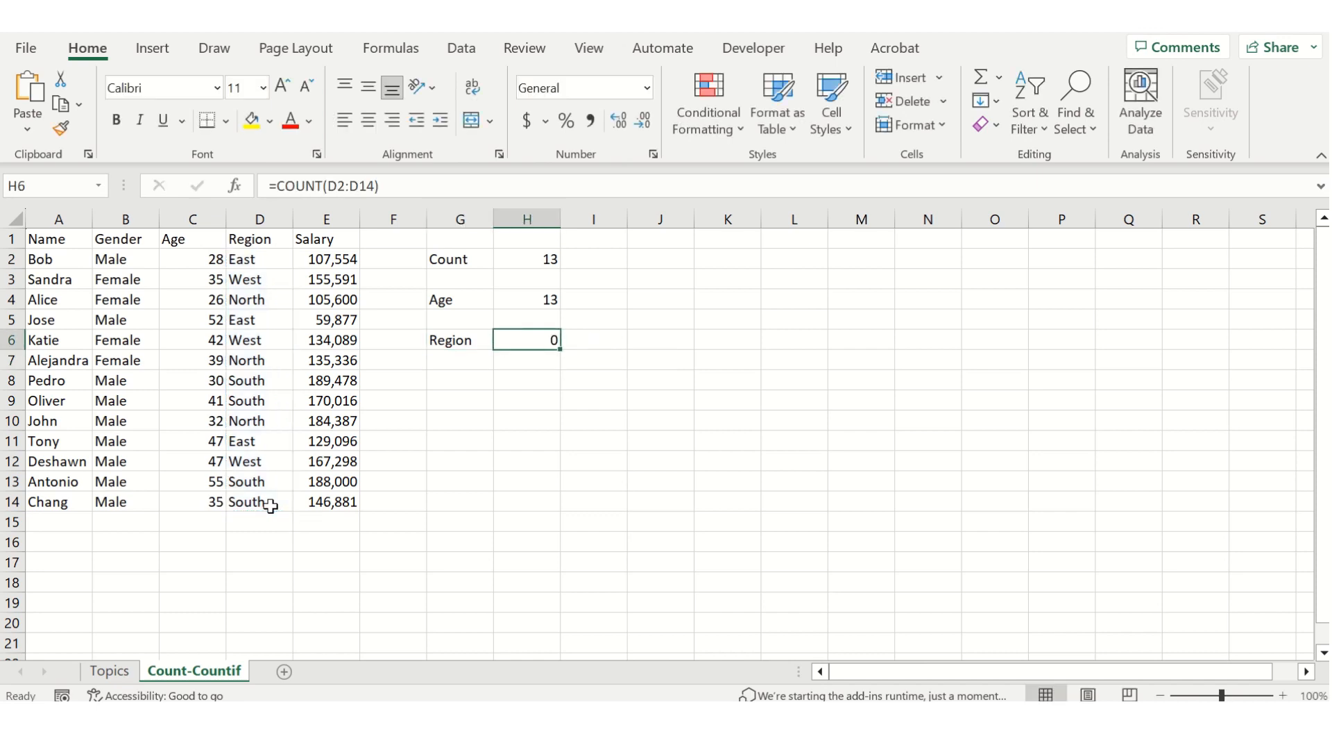
Add the note "numerical values" in I6 beside the Region count and make it bold.
key("Right")
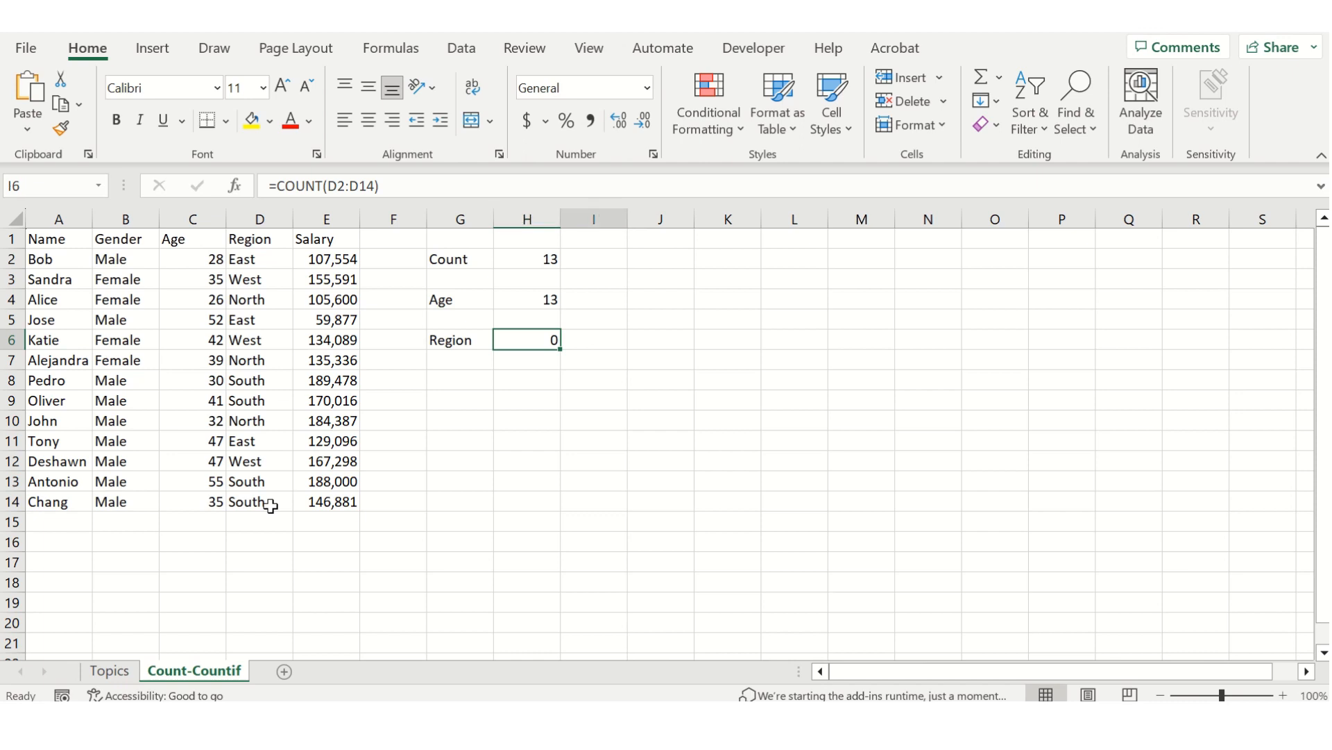
type("numer")
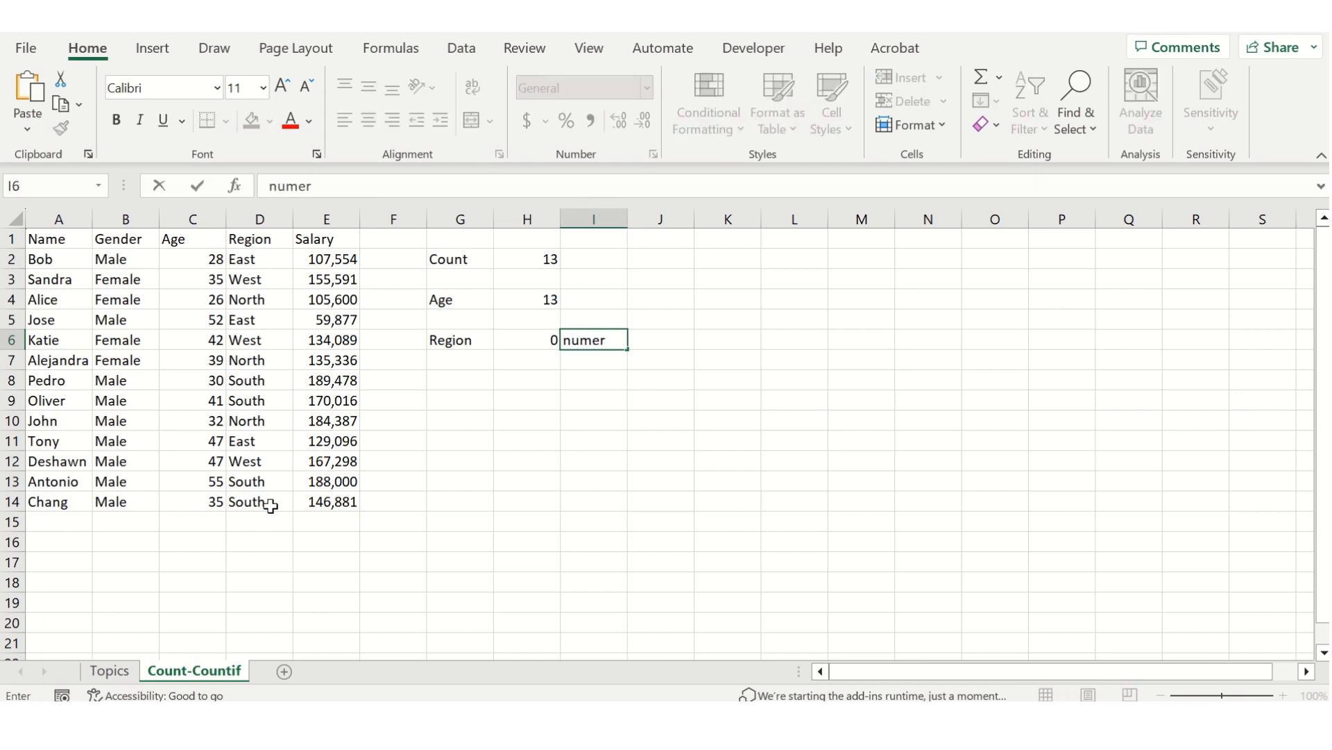
type("ical values")
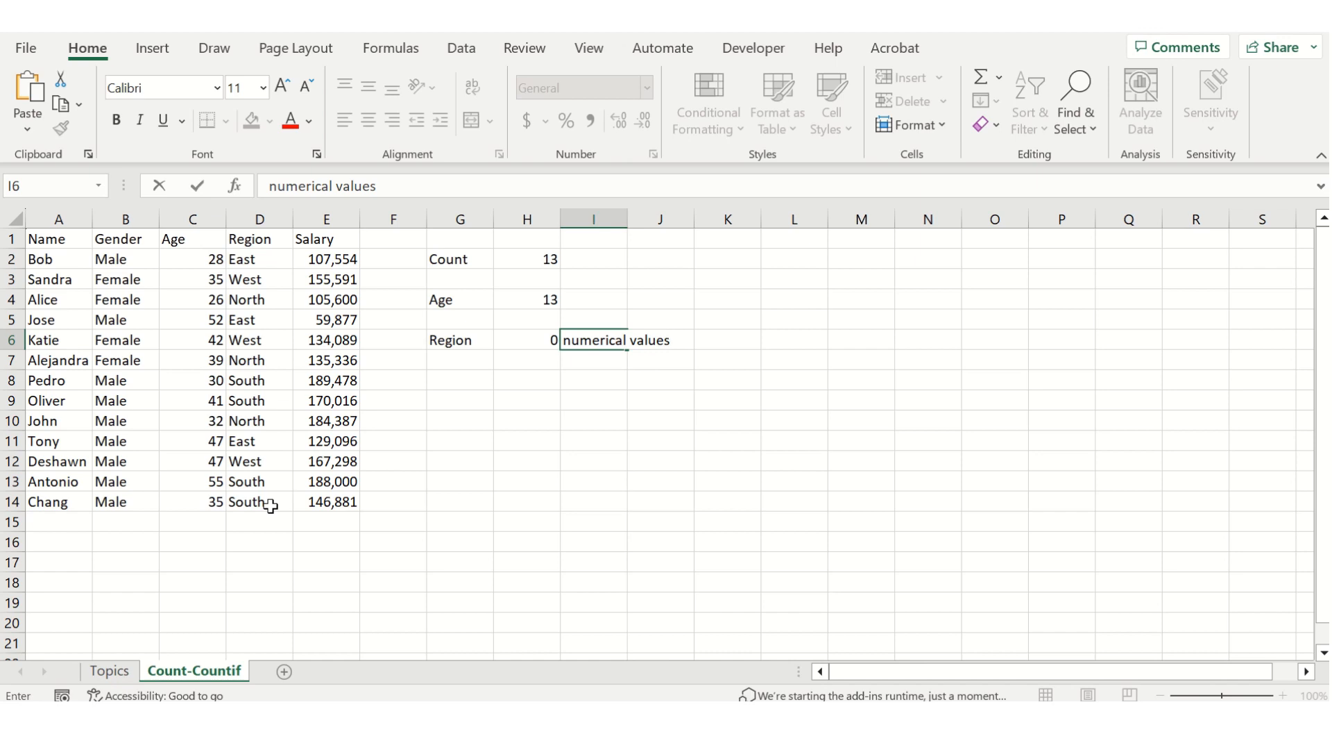
key("ctrl+Return")
key("ctrl+b")
key("Down")
key("Down")
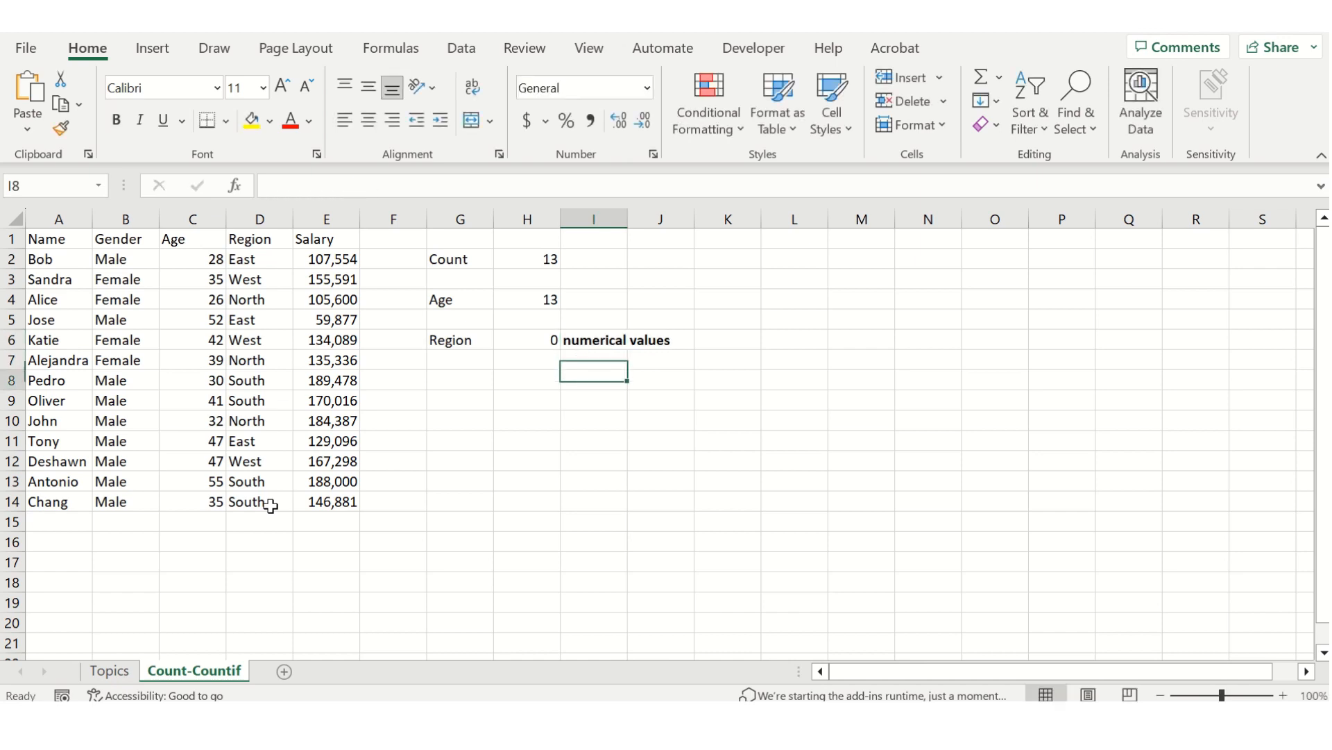
Enter the label "Countif" in cell G8, two rows below the Region label.
key("Left")
key("Left")
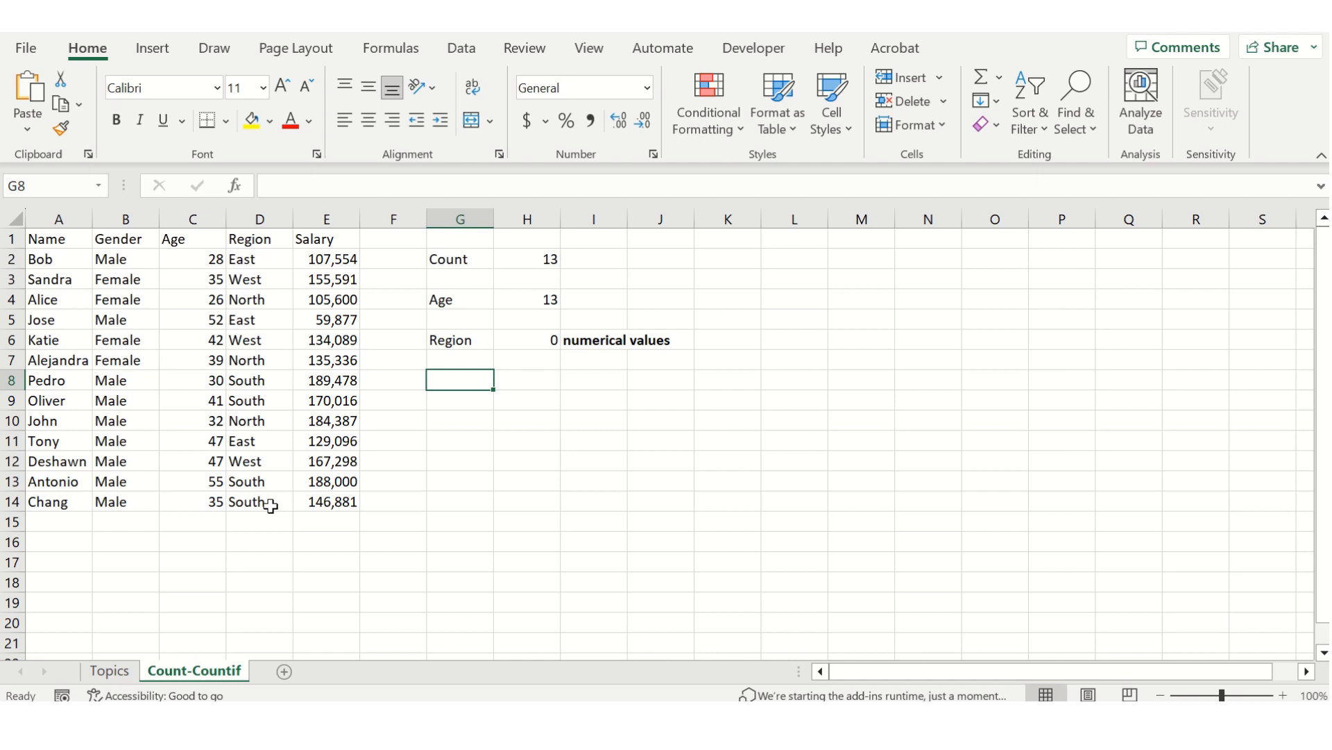
type("Countif")
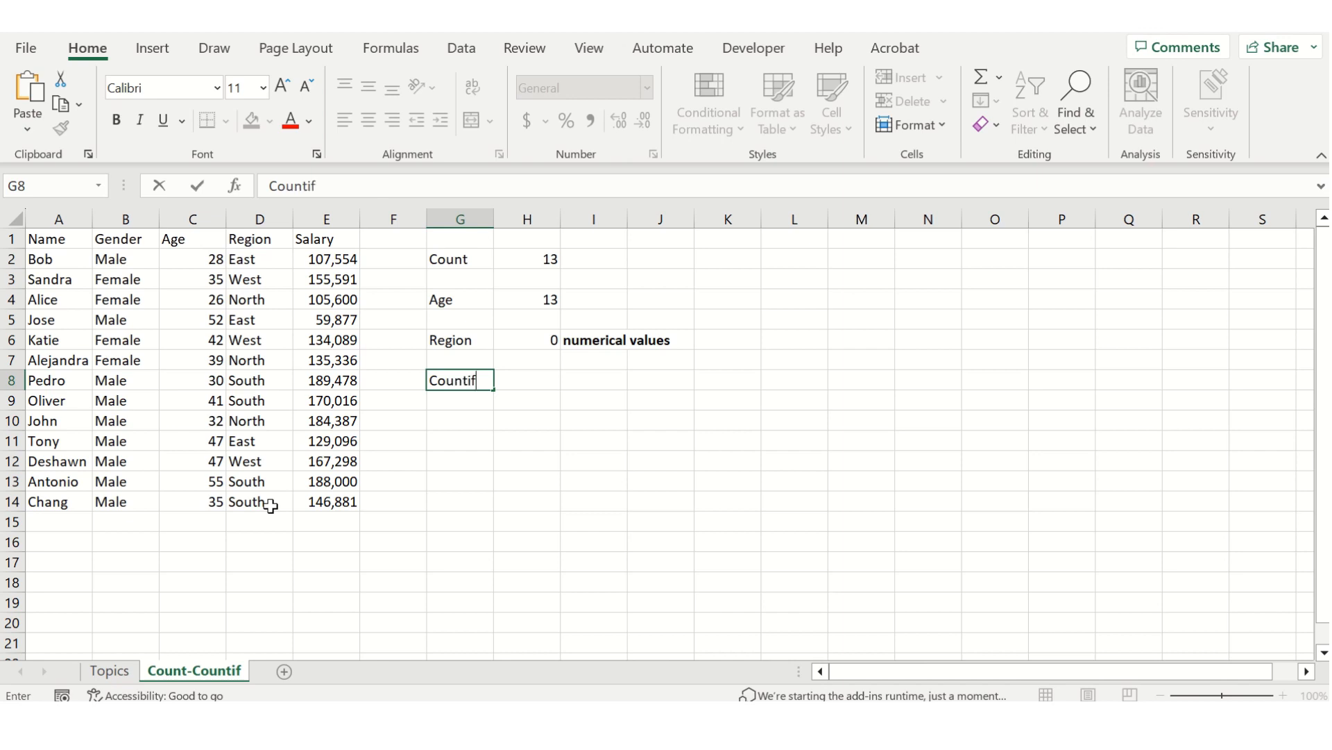
key("Return")
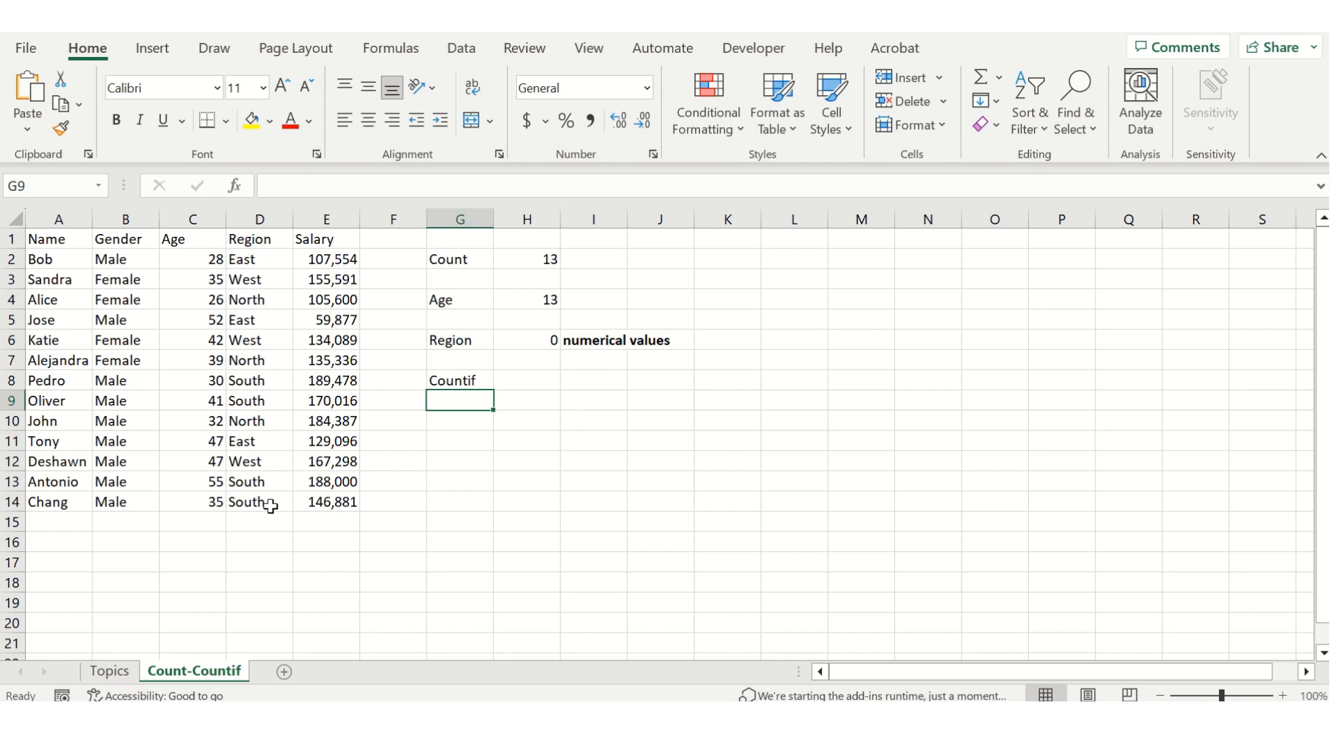
Enter the criteria labels "Male" in G10 and "Female" in G11 beneath the Countif heading.
key("Down")
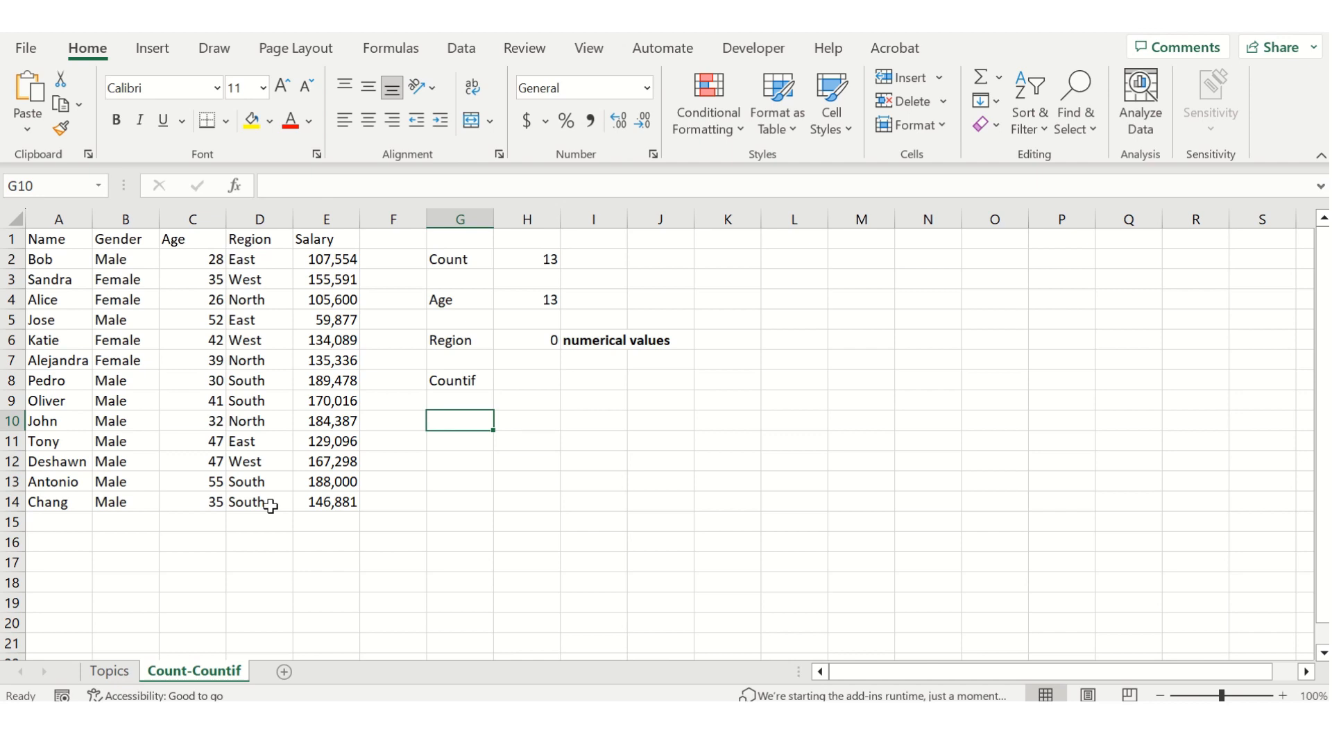
type("Male")
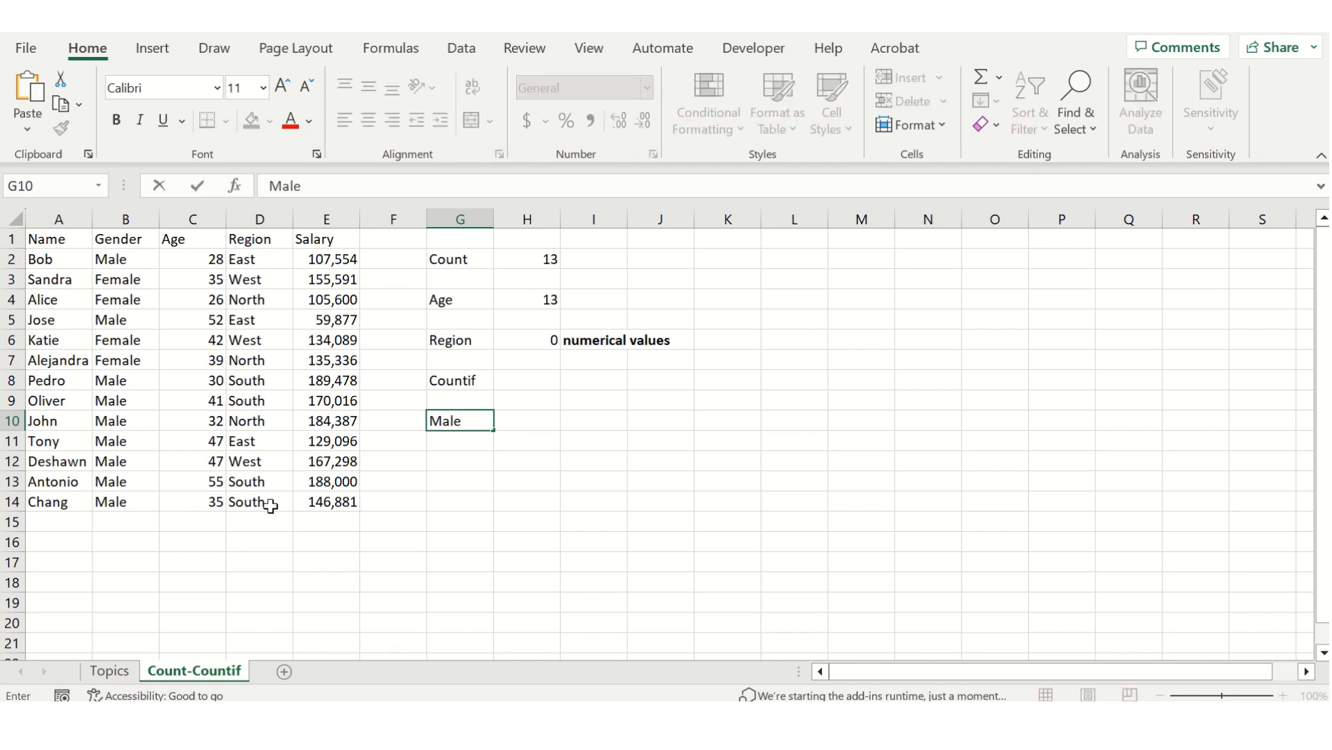
key("Return")
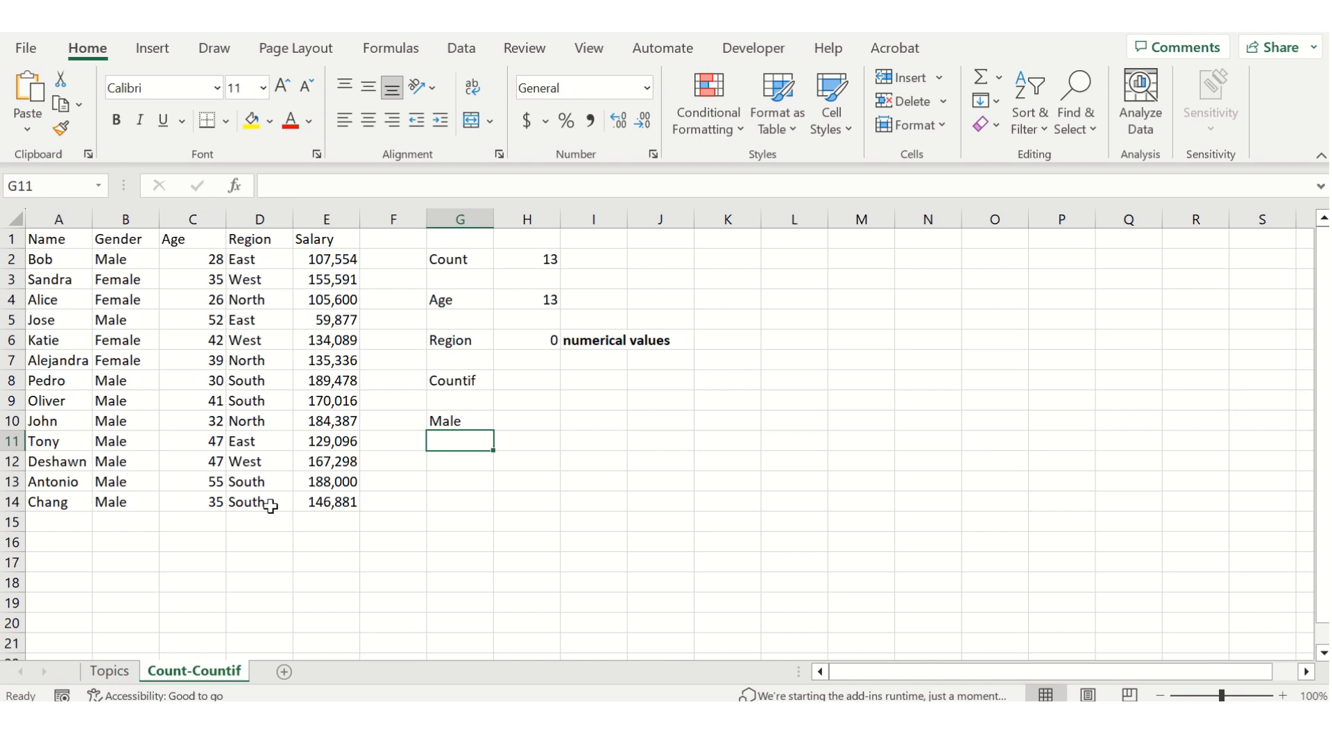
type("Female")
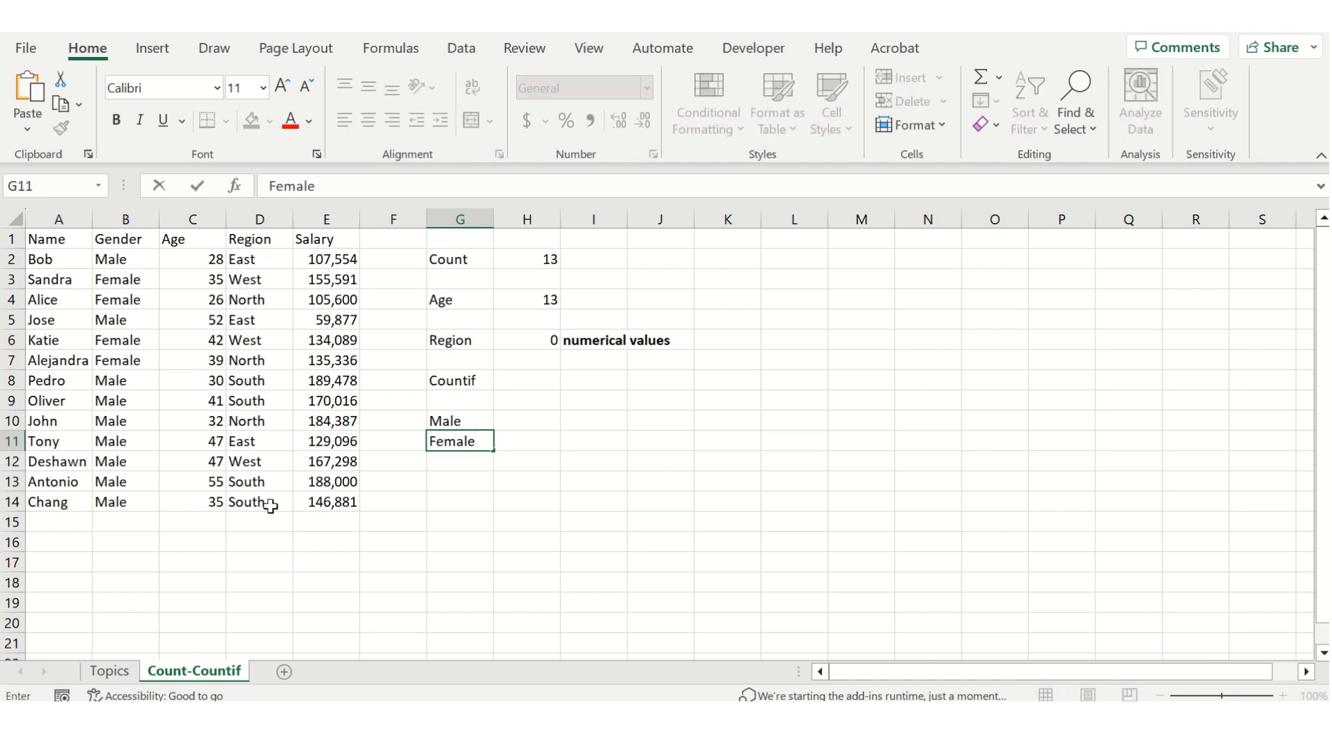
key("Tab")
key("Left")
key("Up")
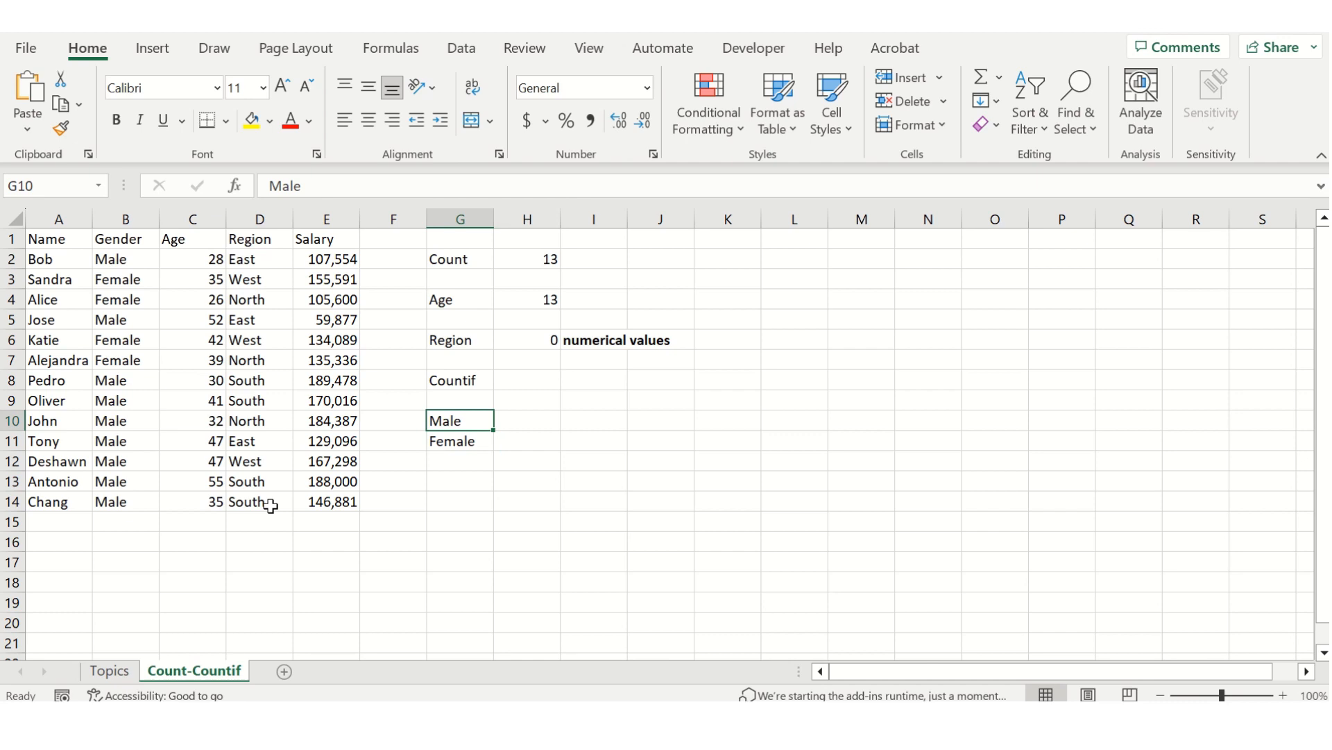
Enter the formula =COUNTIF(B2:B14,G10) in H10 to count the male employees, and select that cell to check it.
key("Down")
key("Right")
key("Up")
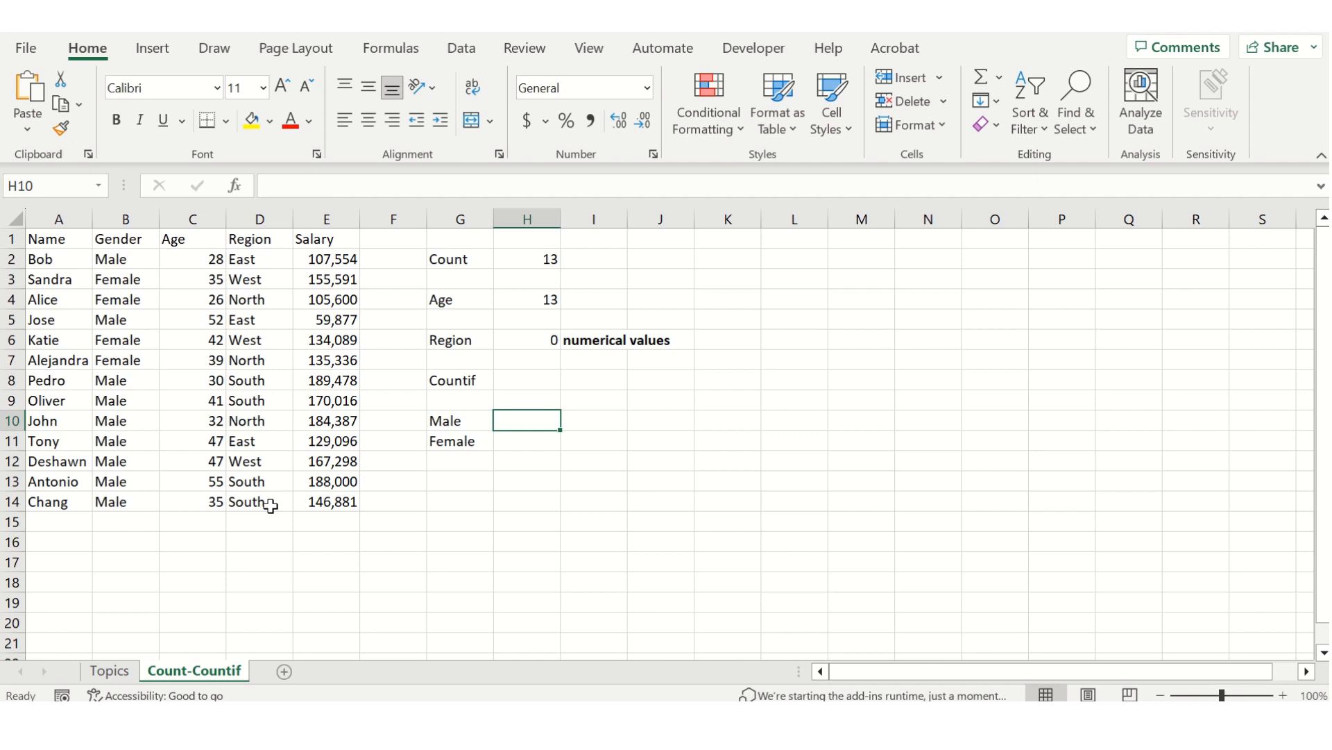
type("=countif(")
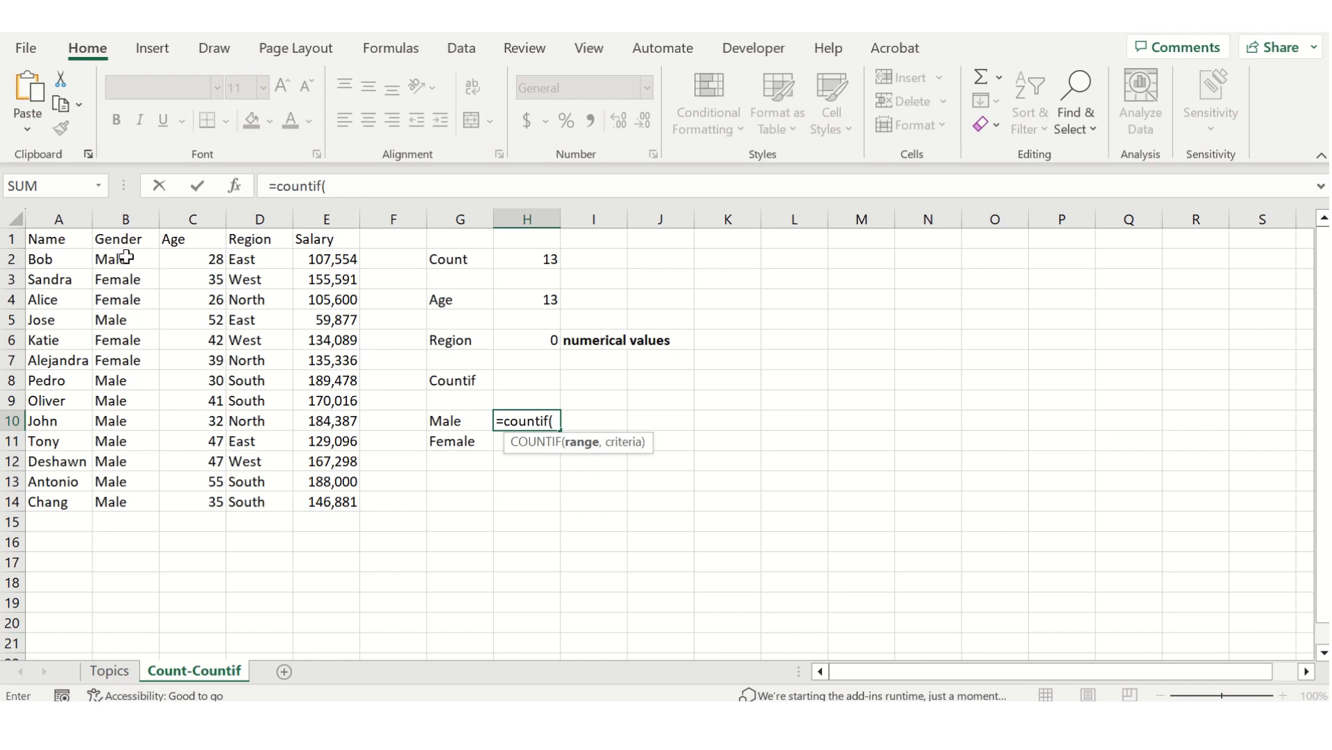
left_click_drag(131, 268, 136, 494)
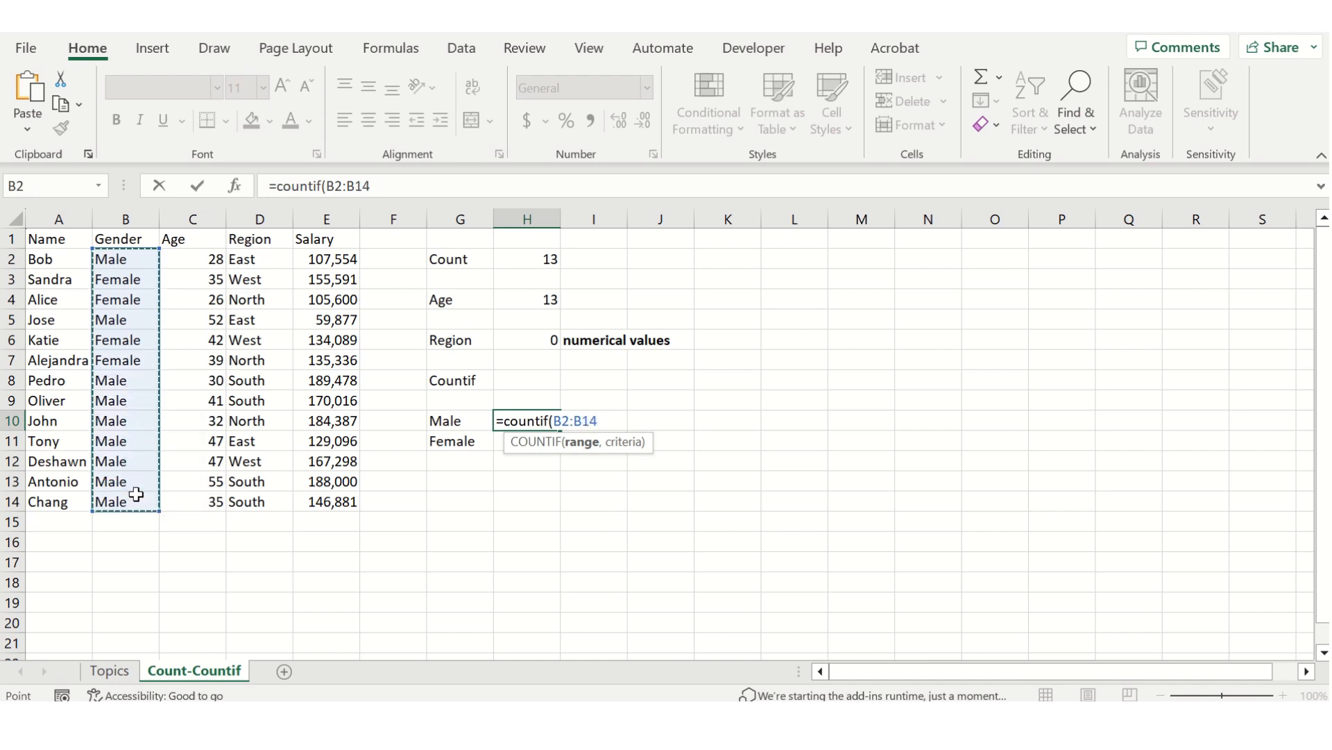
type(",")
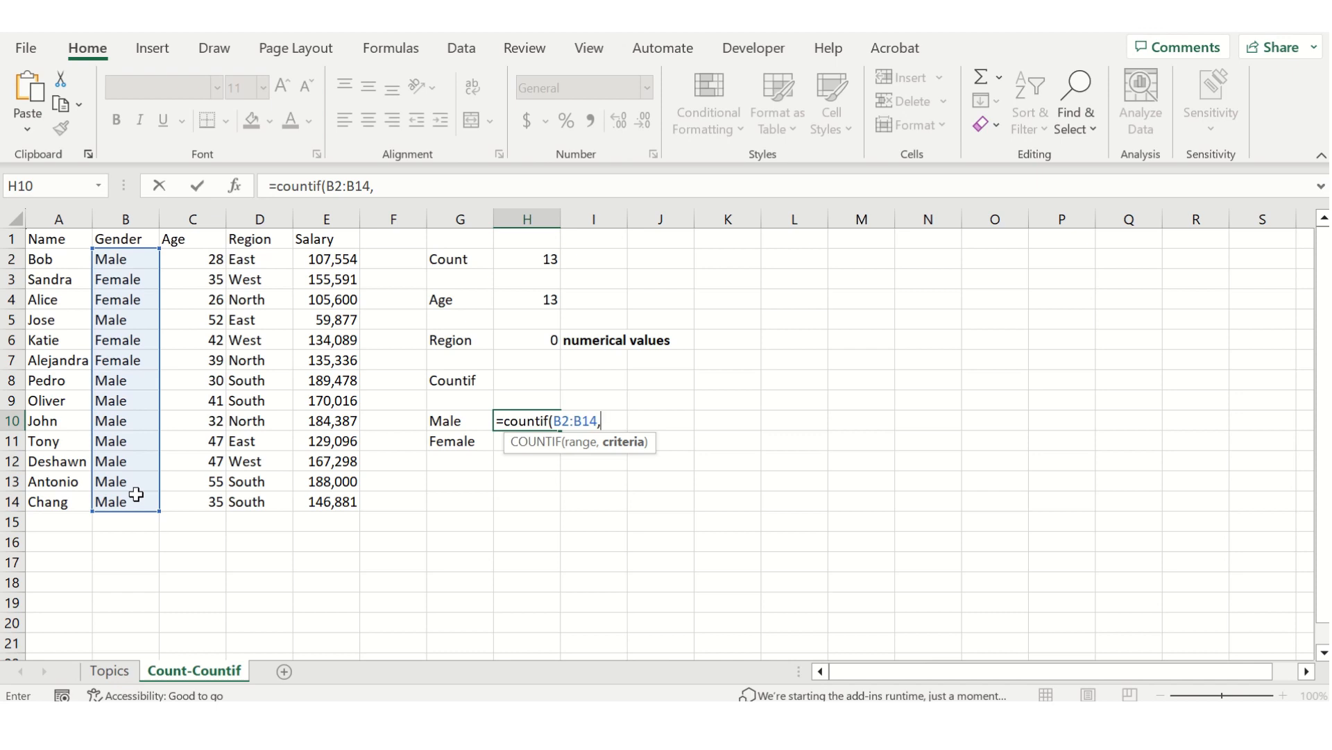
left_click(448, 421)
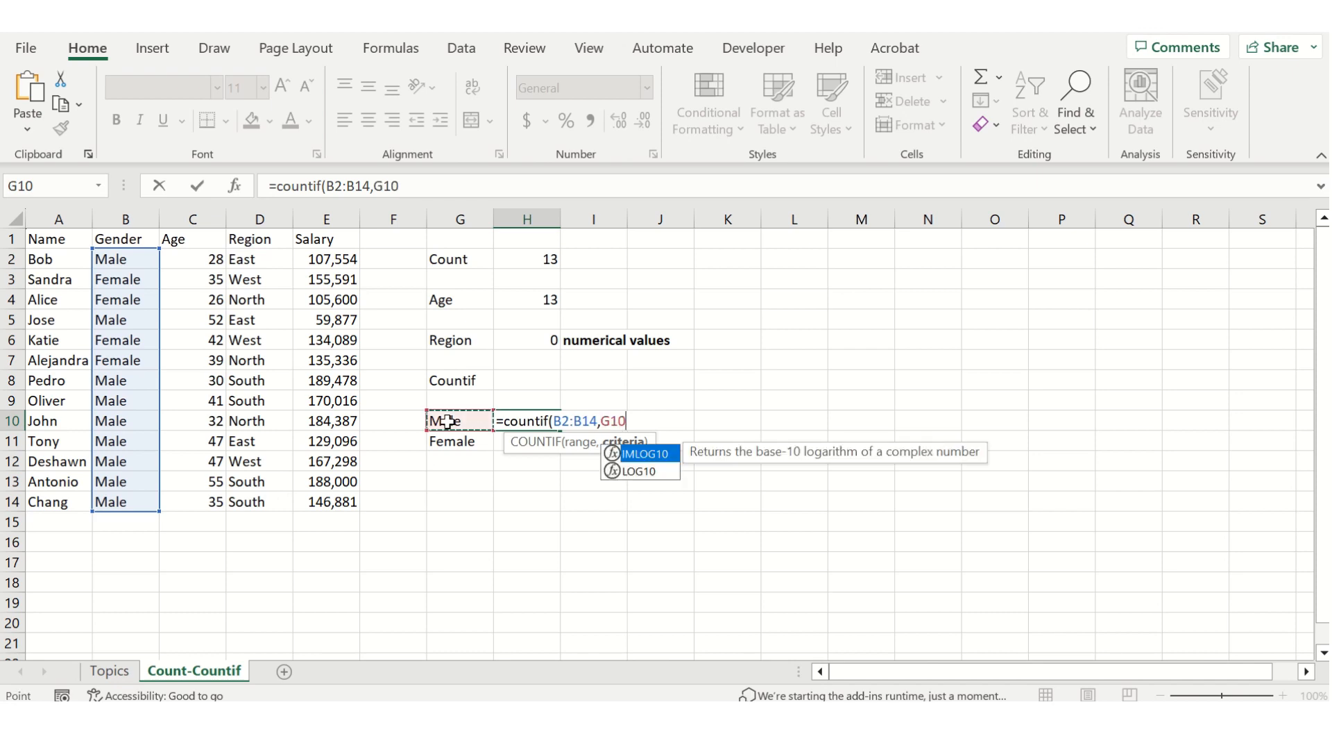
type(")")
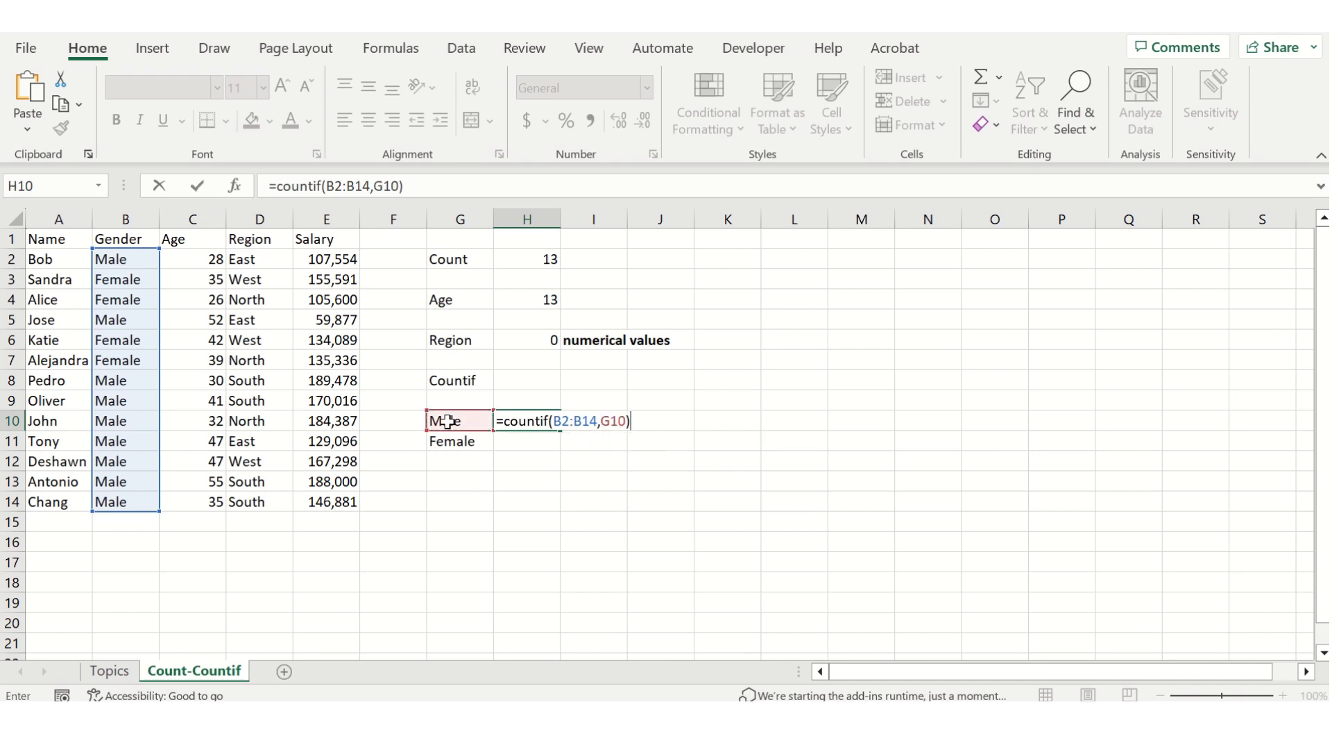
key("Return")
key("Up")
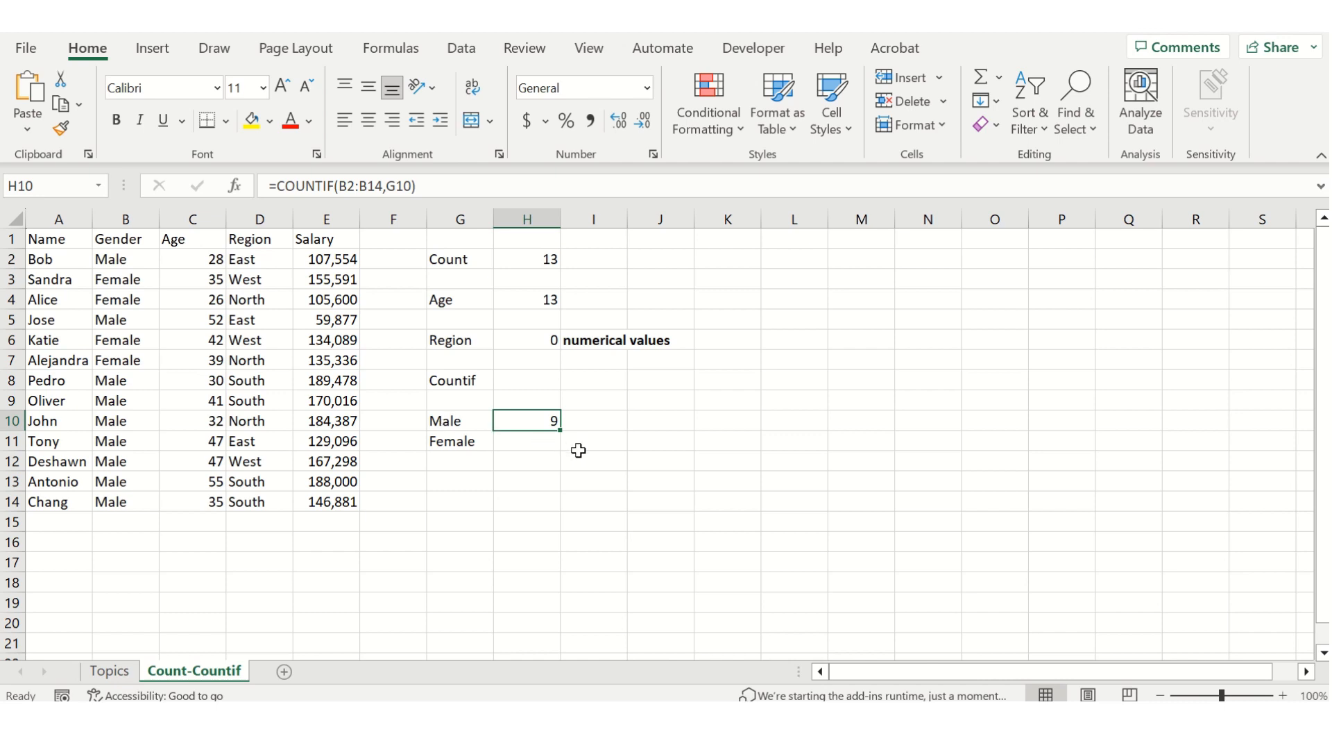
Enter the formula =COUNTIF(B2:B14,G11) in H11 to count the female employees.
key("Down")
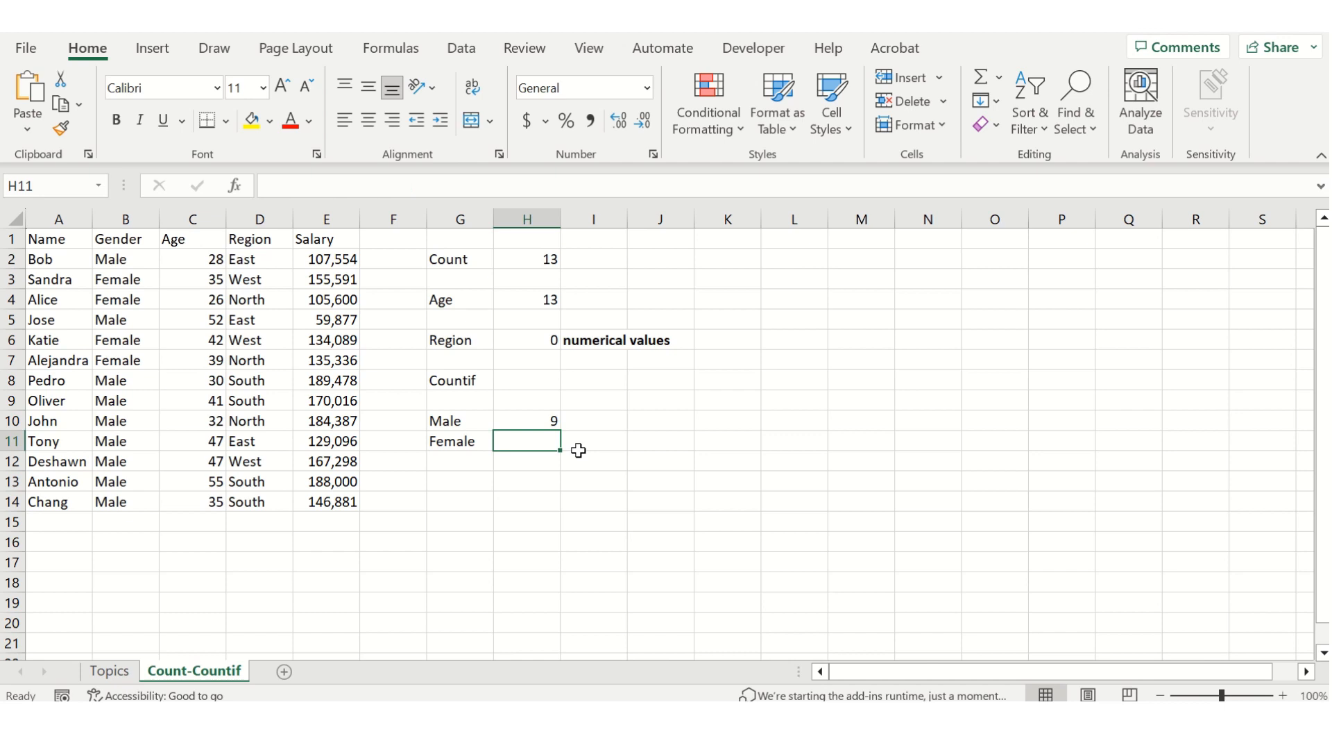
type("=")
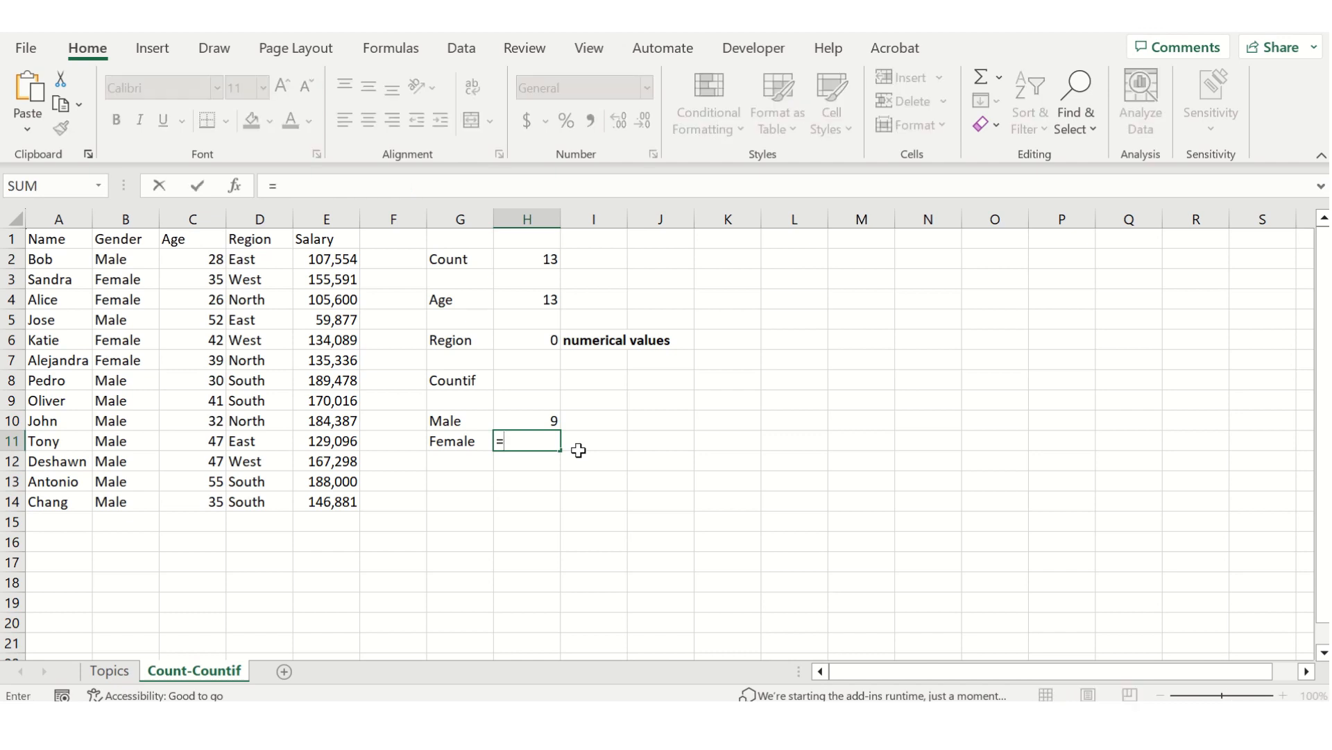
type("countif(")
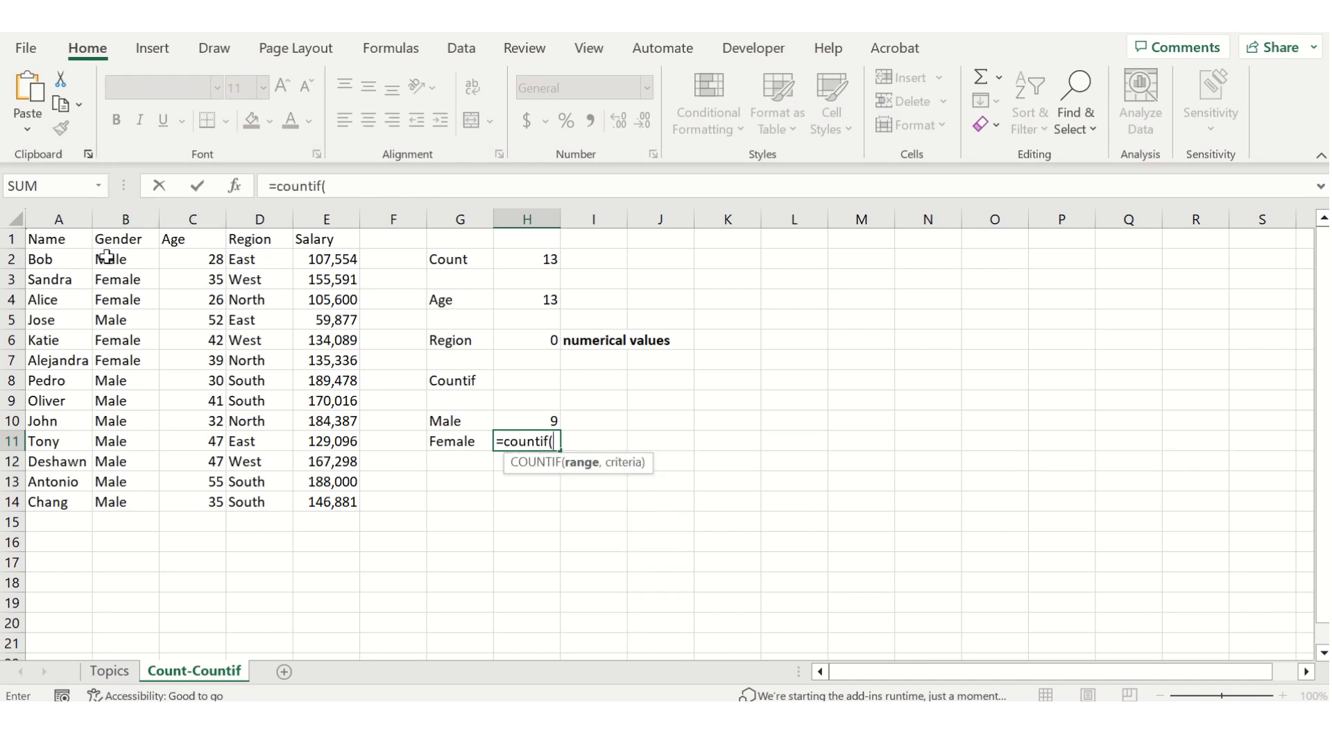
left_click_drag(105, 258, 125, 500)
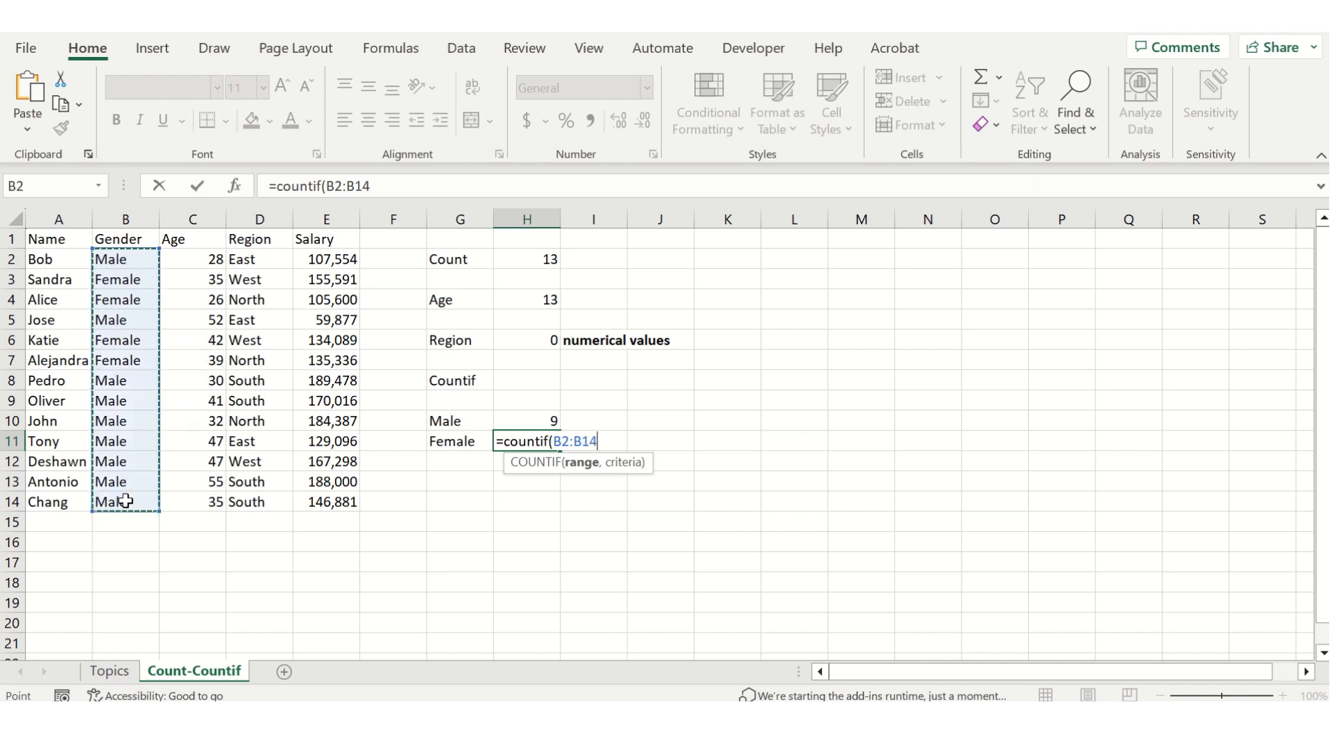
type(",")
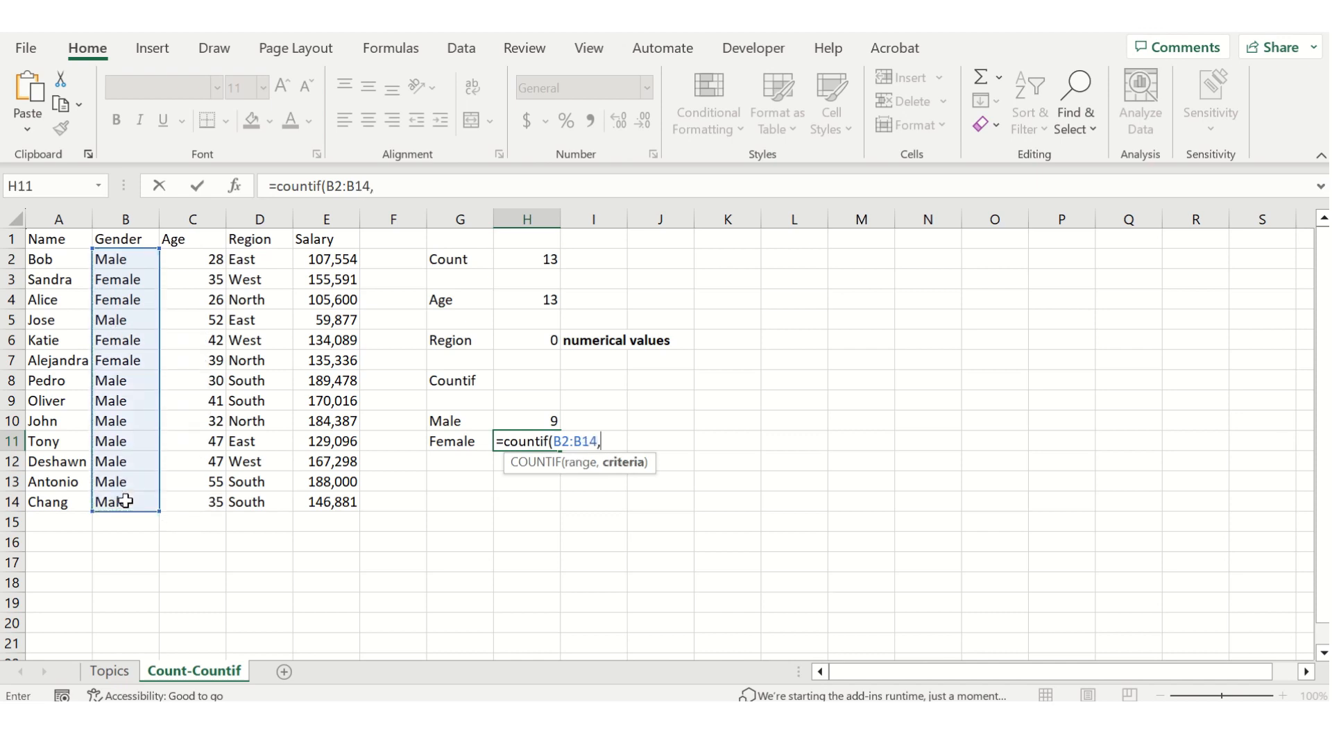
key("Left")
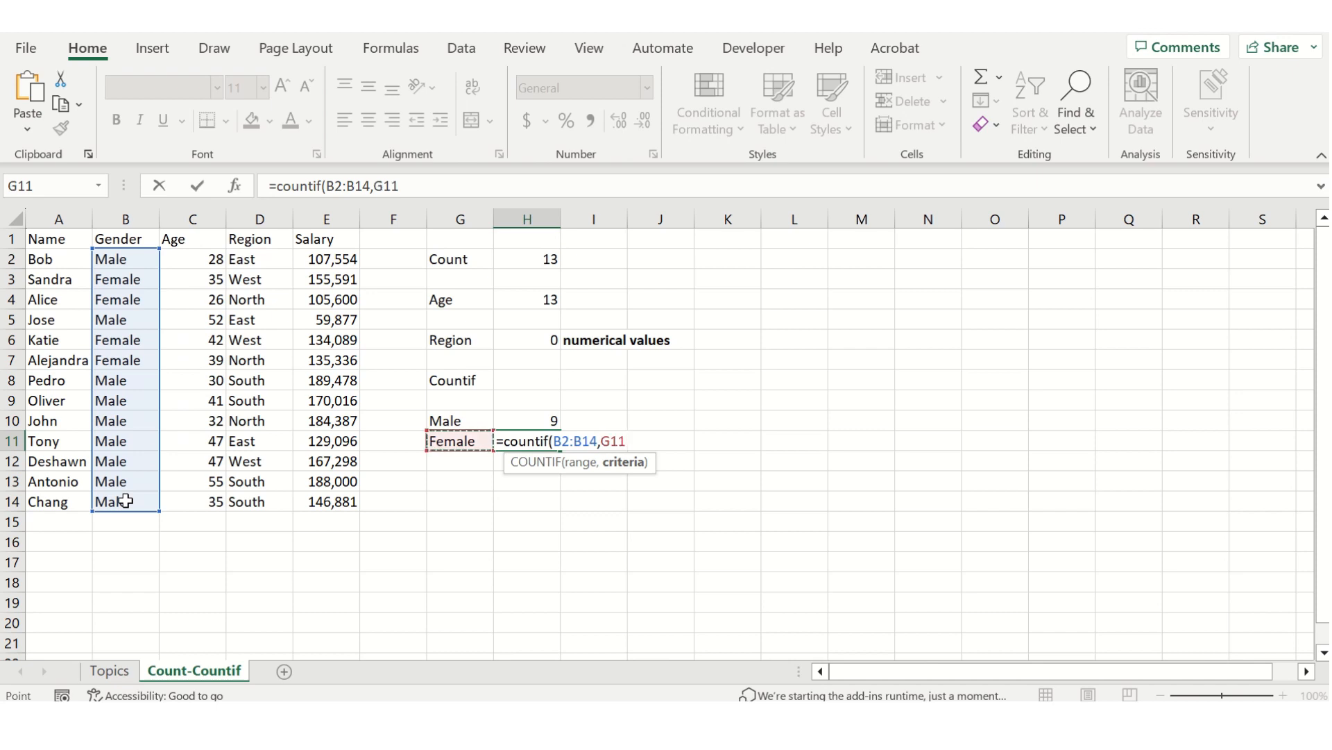
type(")")
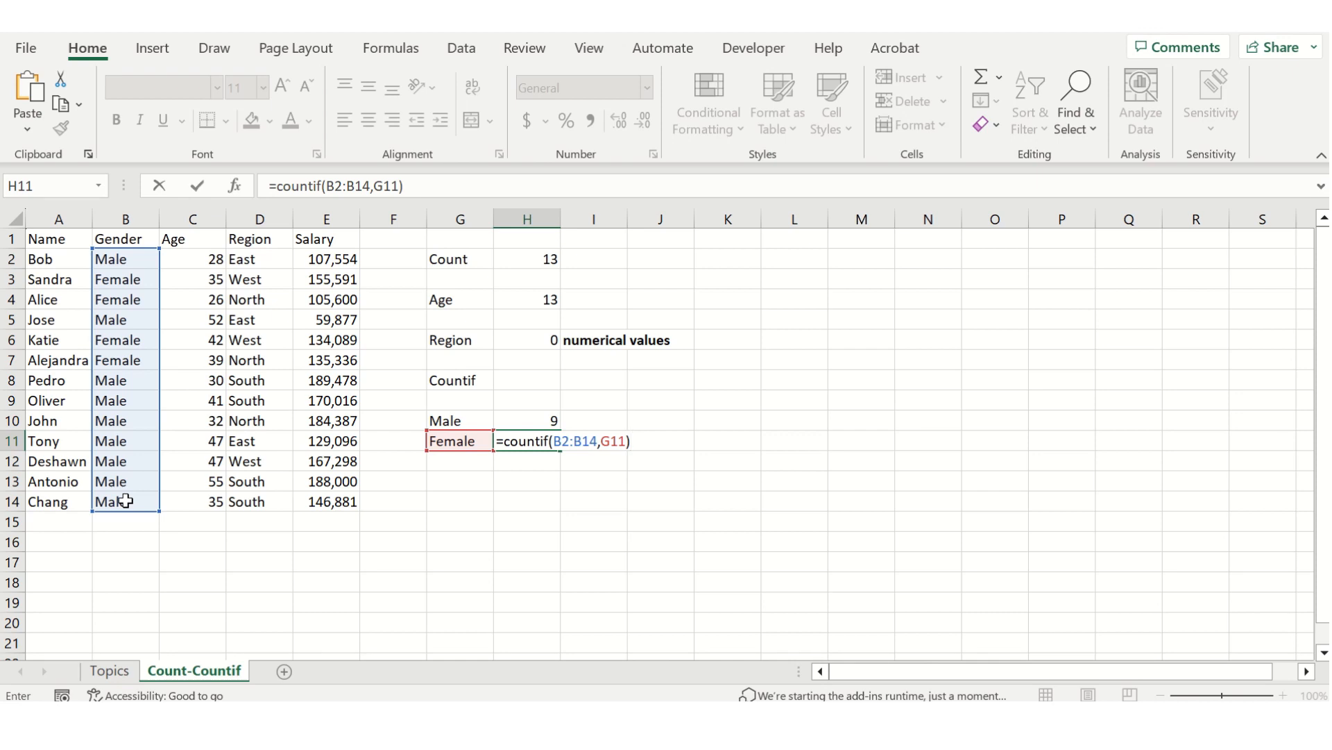
key("Return")
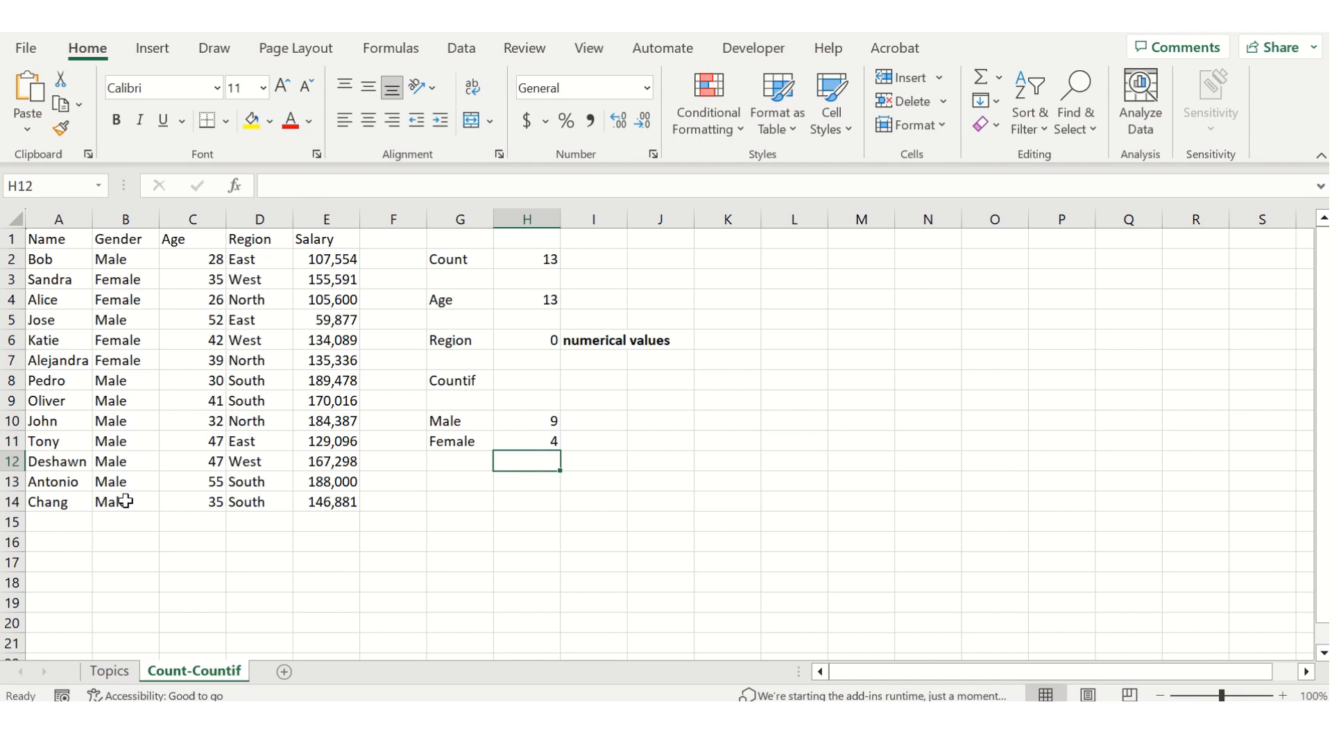
Enter the heading "Region" in cell G14, below the Male and Female counts.
key("Down")
key("Left")
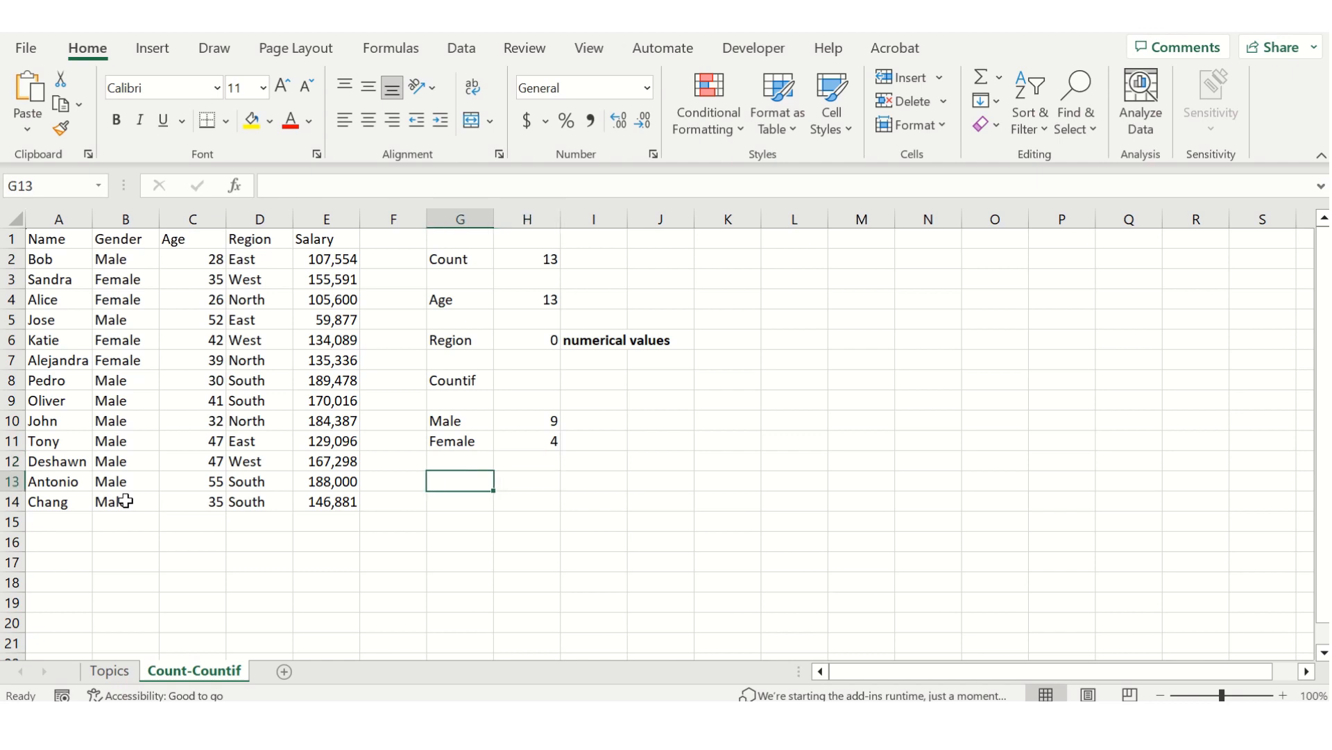
key("Down")
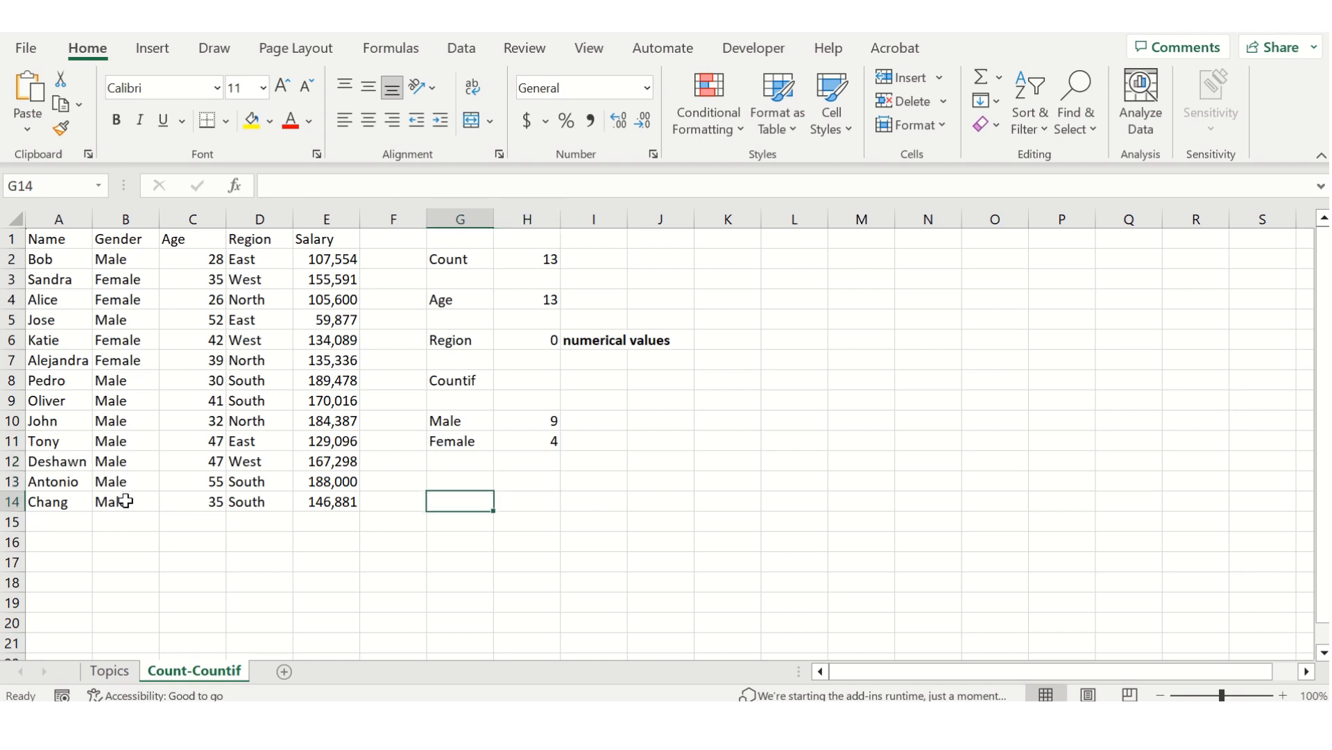
type("Reg")
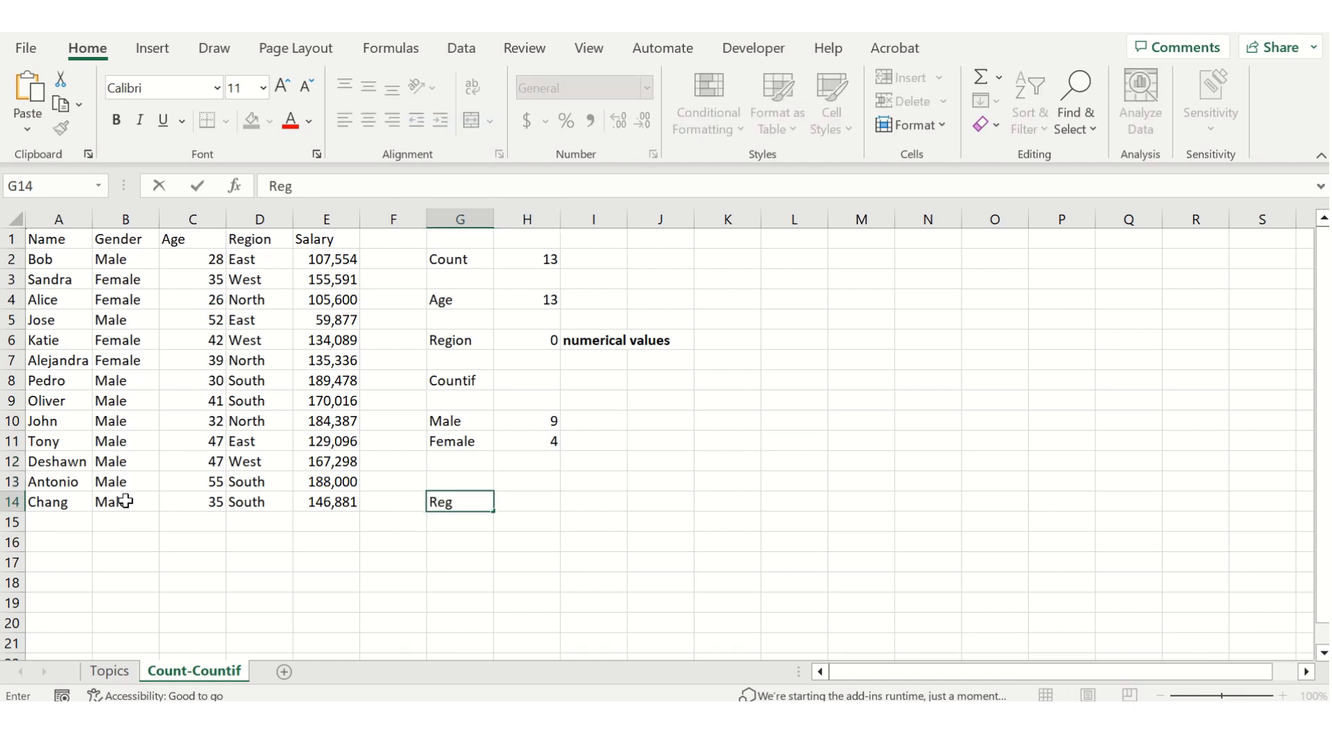
type("ion")
key("Return")
List the region names East, North, West and South in G15 to G18 under the Region heading.
type("E")
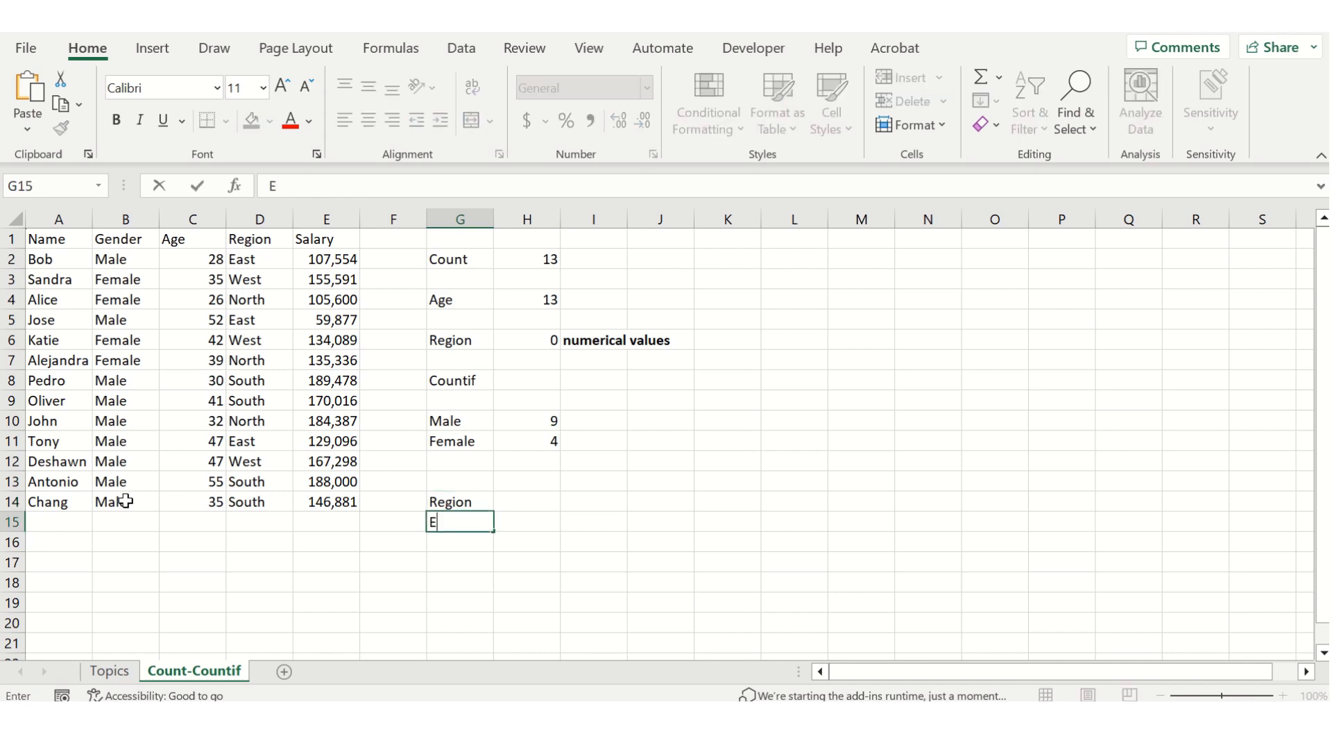
type("ast")
key("Return")
type("North")
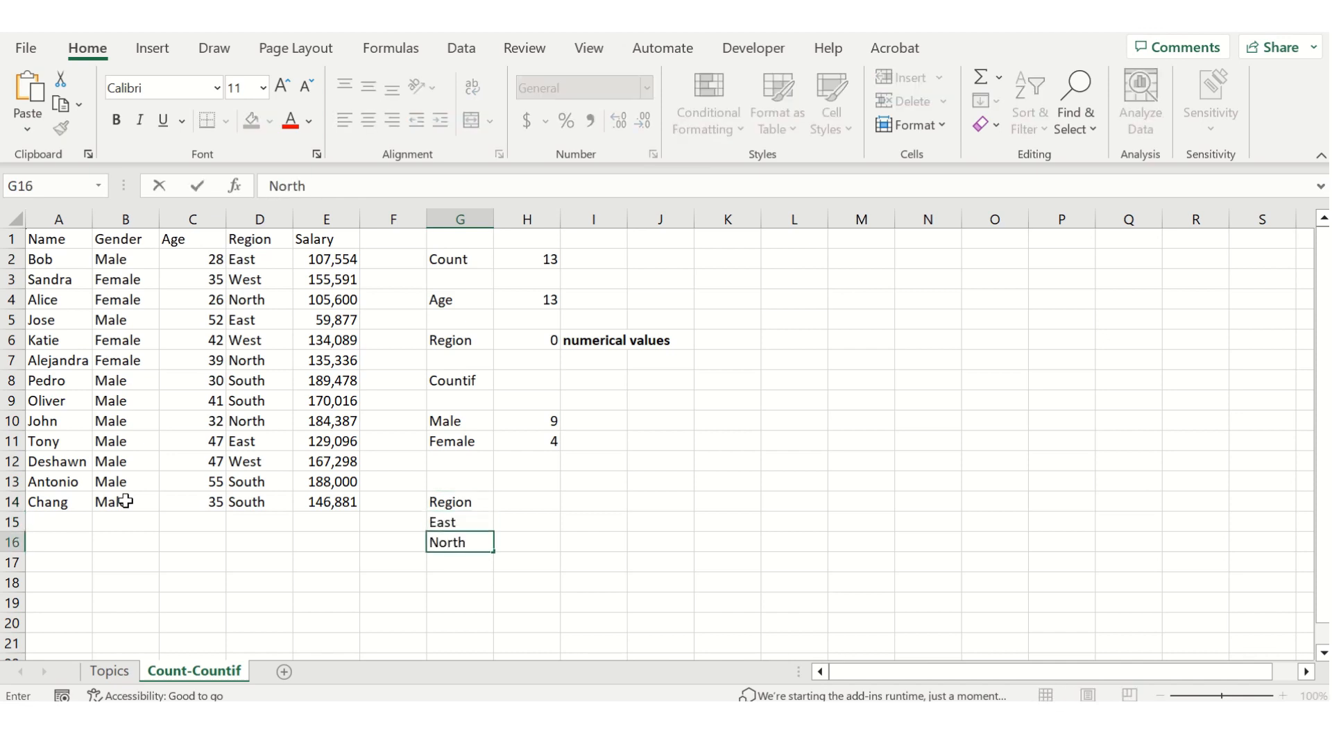
key("Return")
type("West")
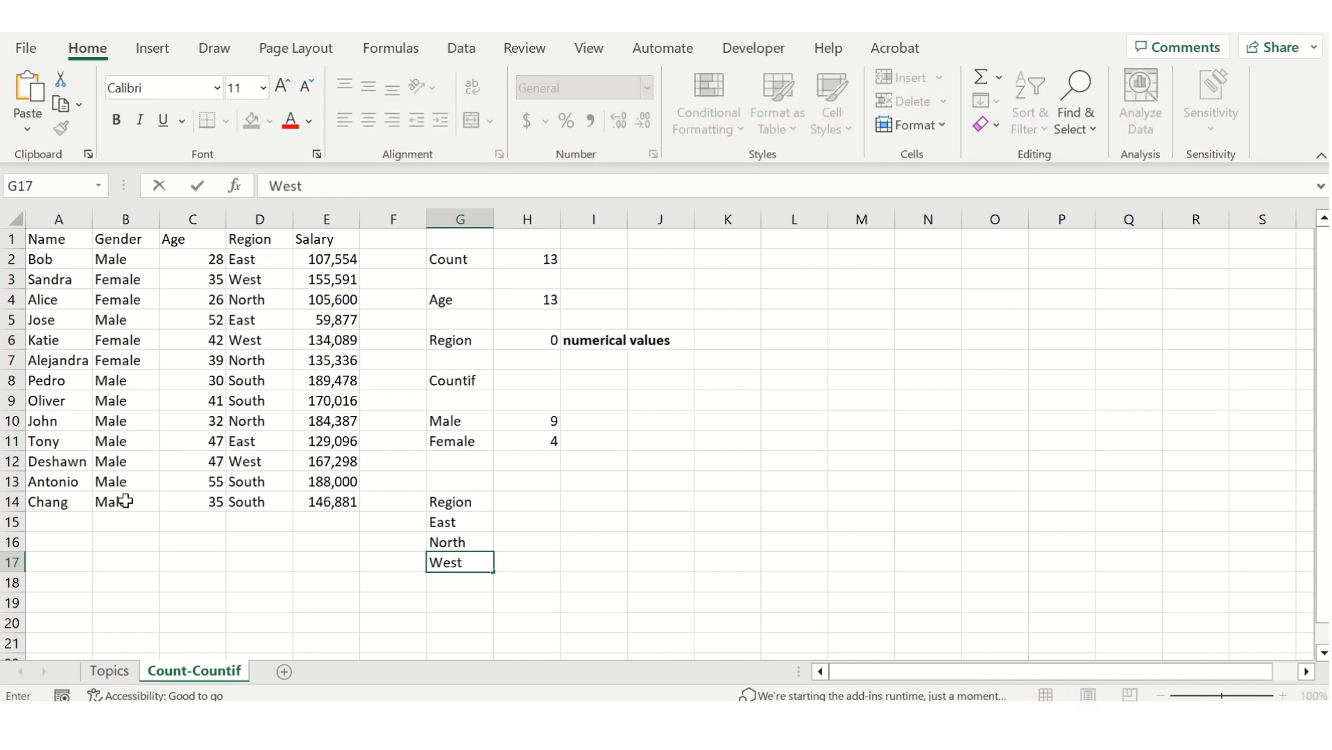
key("Return")
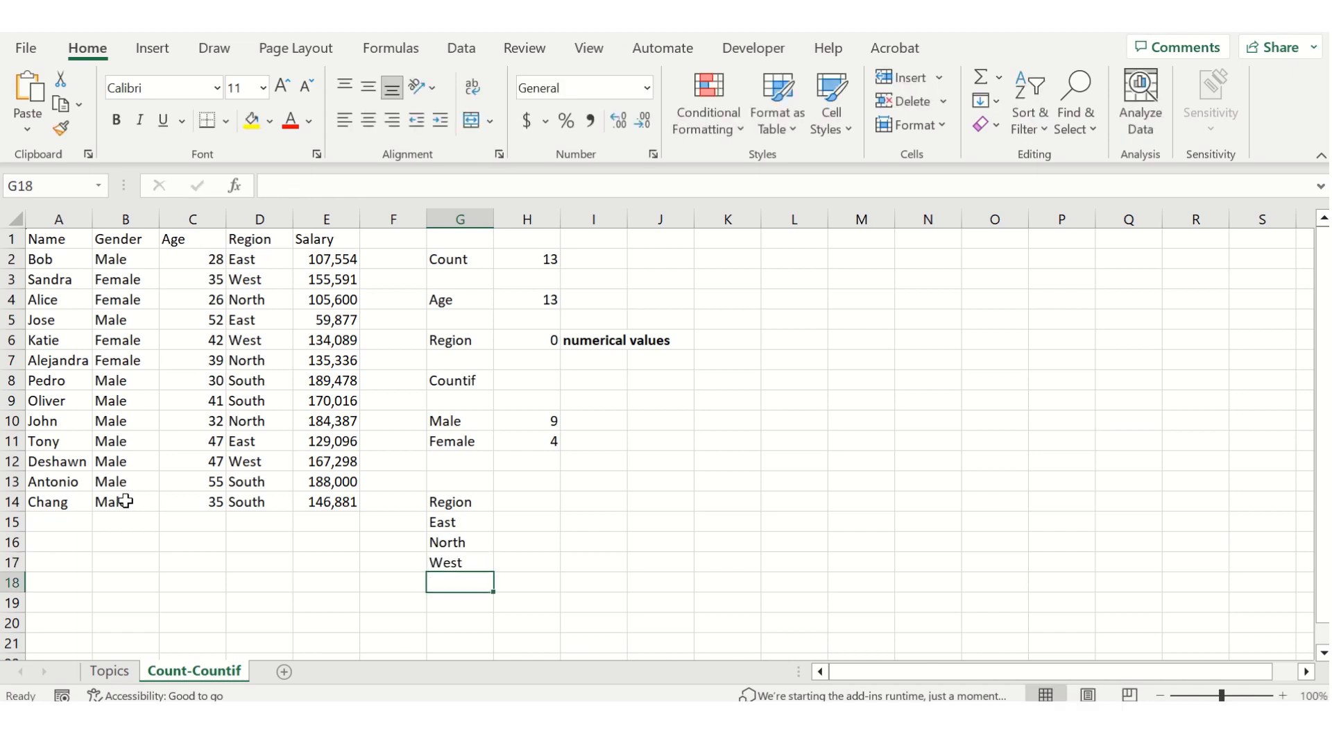
type("South")
key("Up")
key("Up")
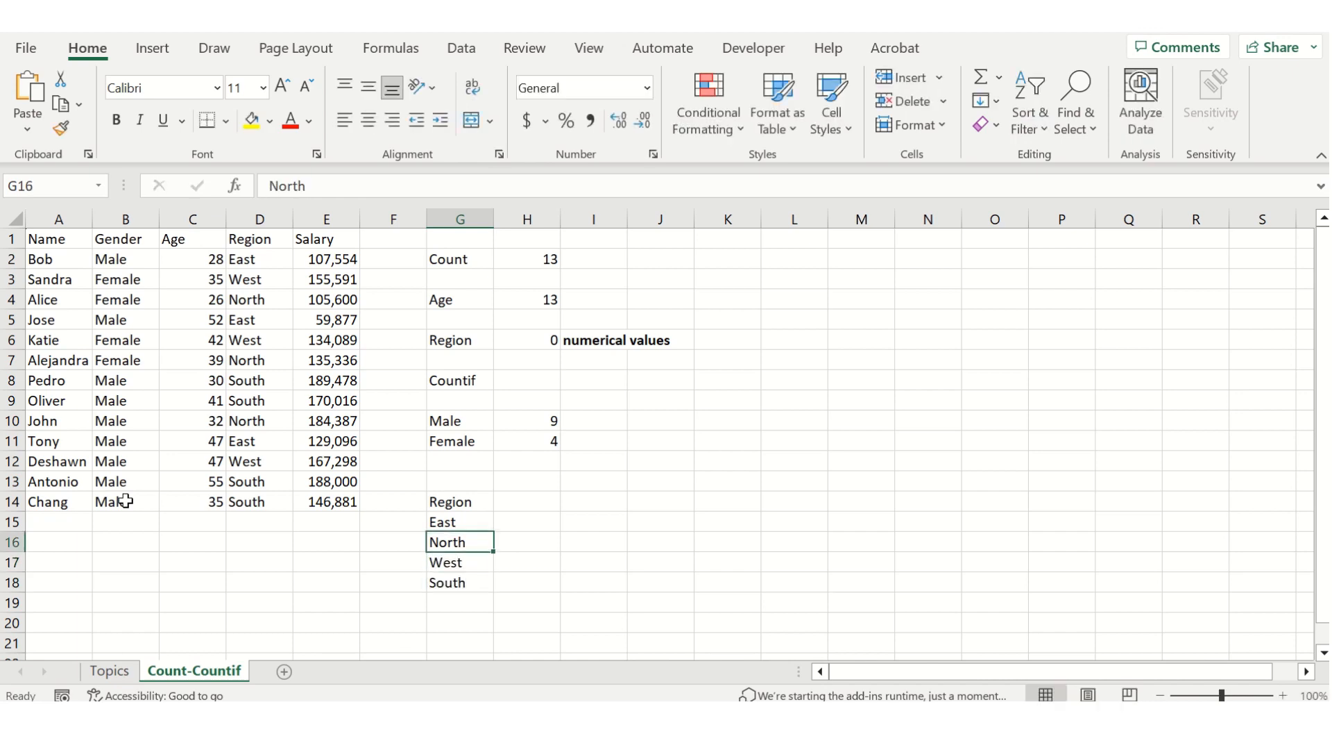
key("Up")
key("Down")
key("Down")
key("Down")
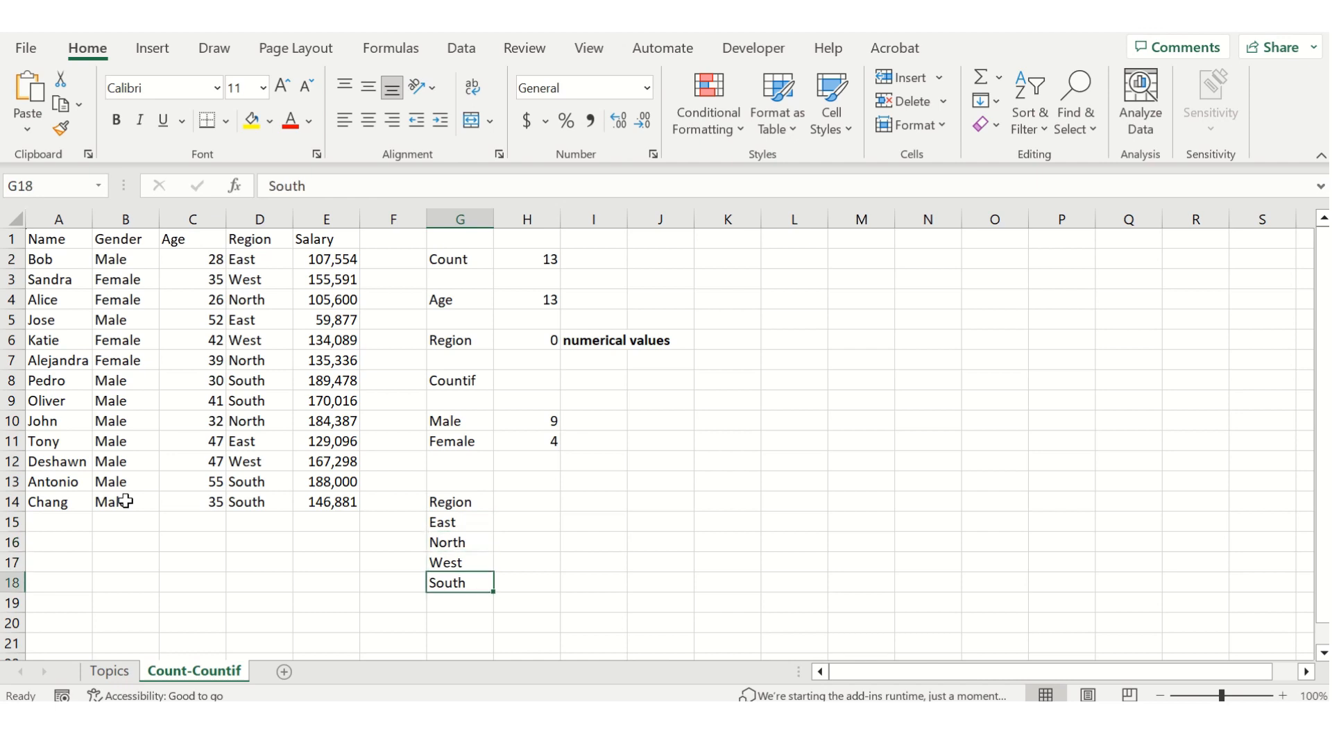
Enter the formula =COUNTIF(D2:D14,G15) in H15 to count the employees in the East region.
key("Right")
key("Right")
key("Up")
key("Up")
key("Up")
key("Left")
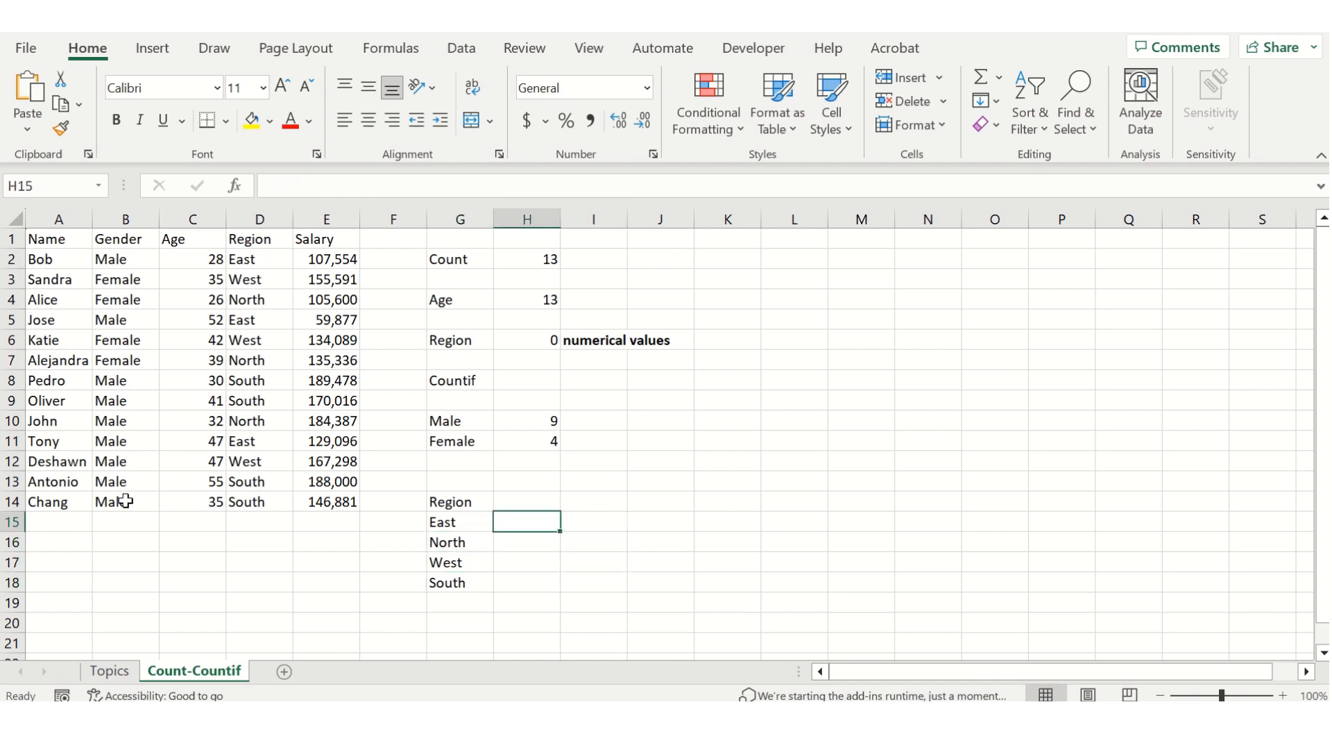
type("=countif(")
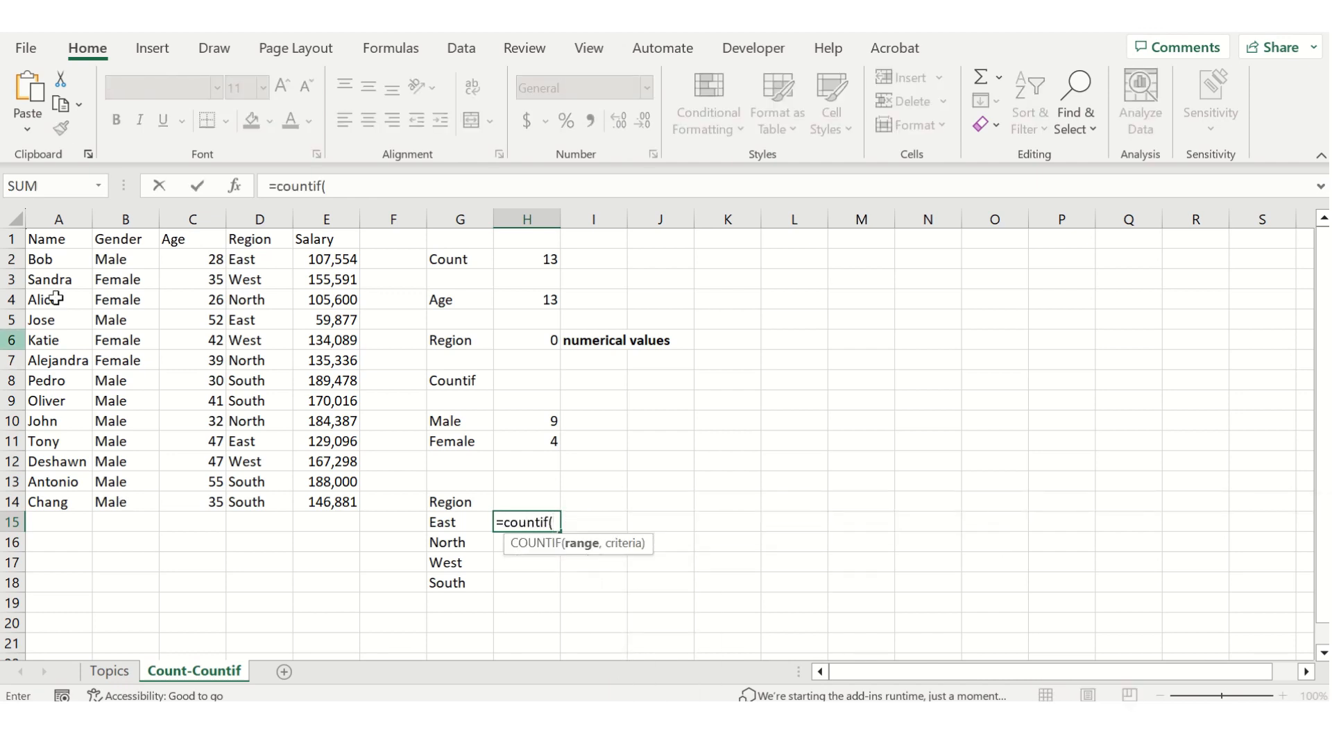
left_click(256, 259)
left_click_drag(255, 260, 267, 501)
type(",")
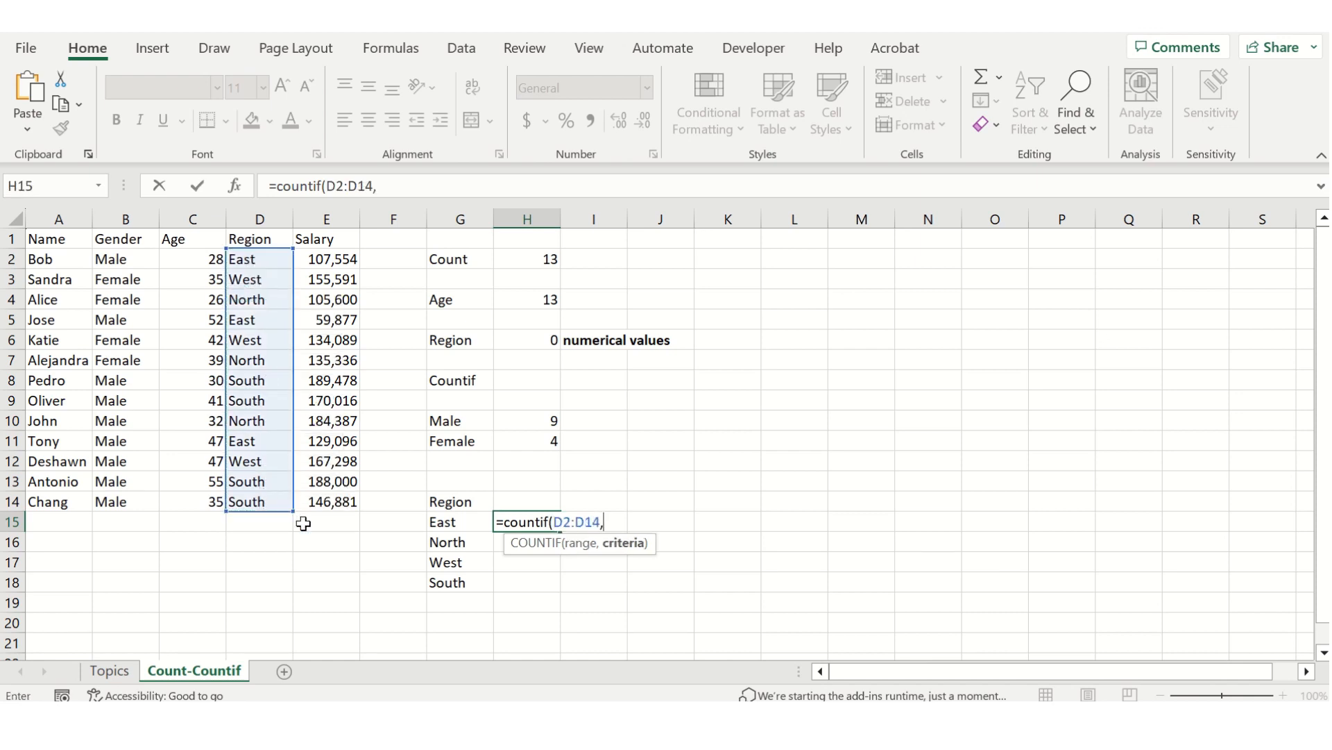
left_click(466, 523)
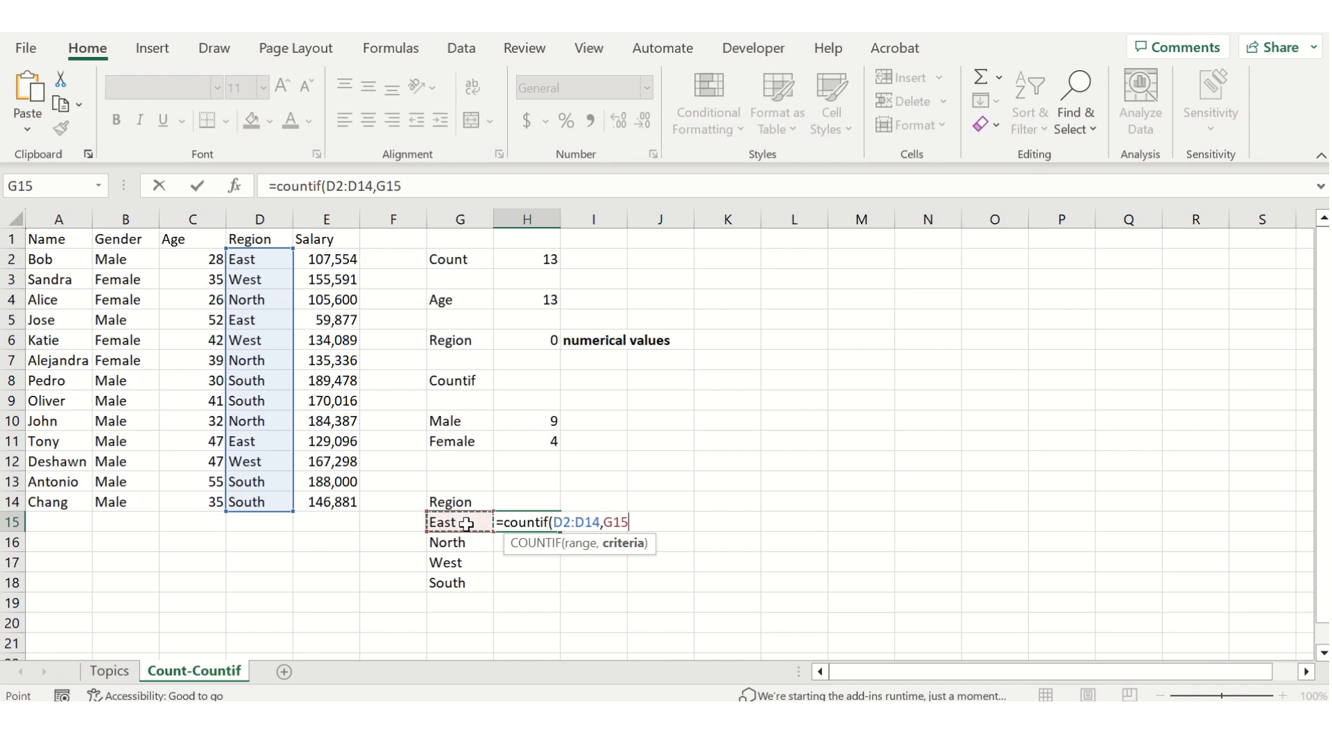
type(")")
key("Return")
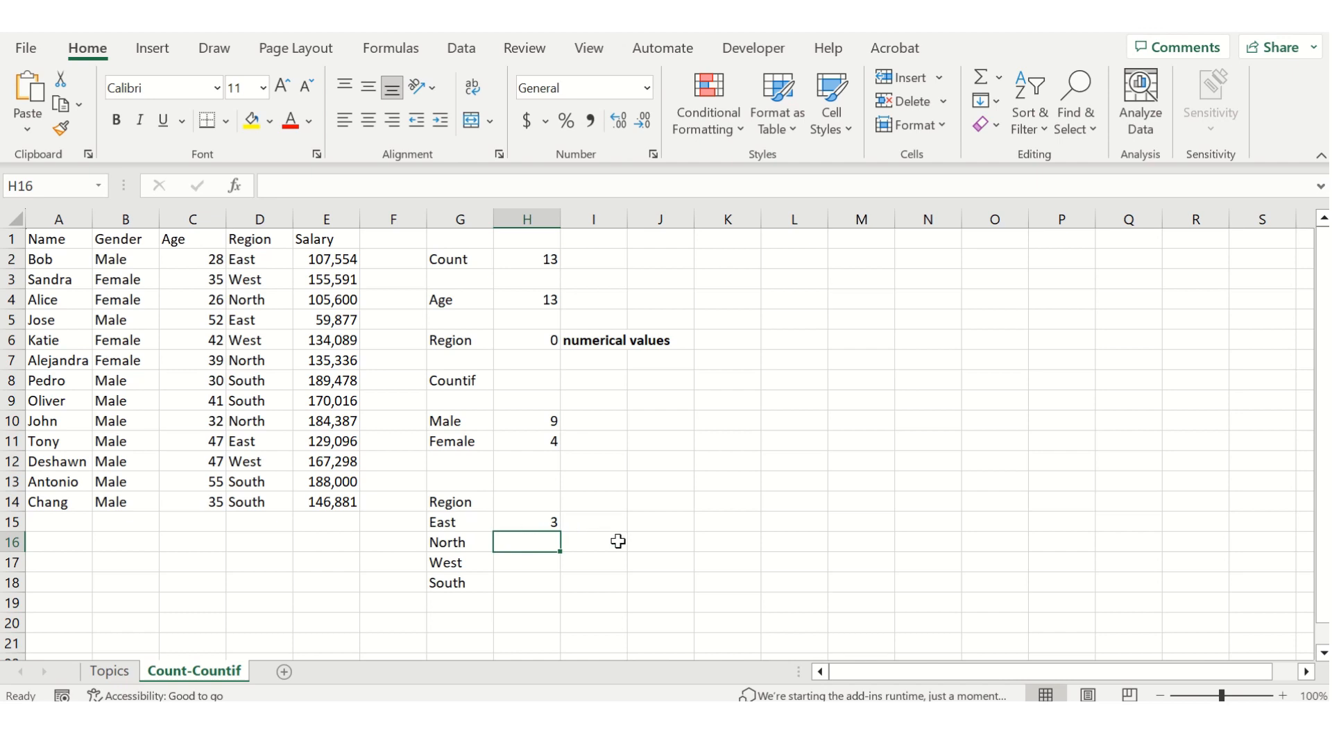
Enter the formula =COUNTIF(D2:D14,G16) in H16 to count the employees in the North region.
key("Up")
key("Down")
type("=countif(")
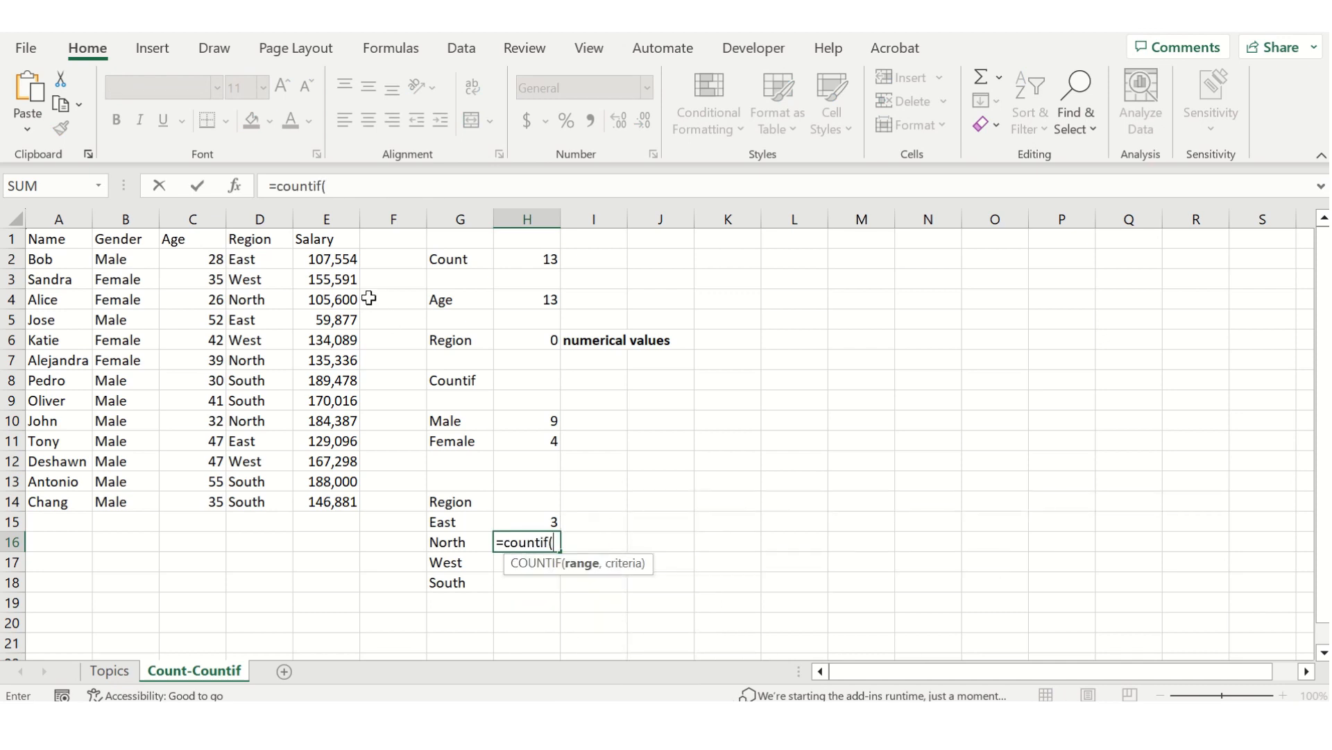
left_click_drag(250, 259, 275, 497)
type(",")
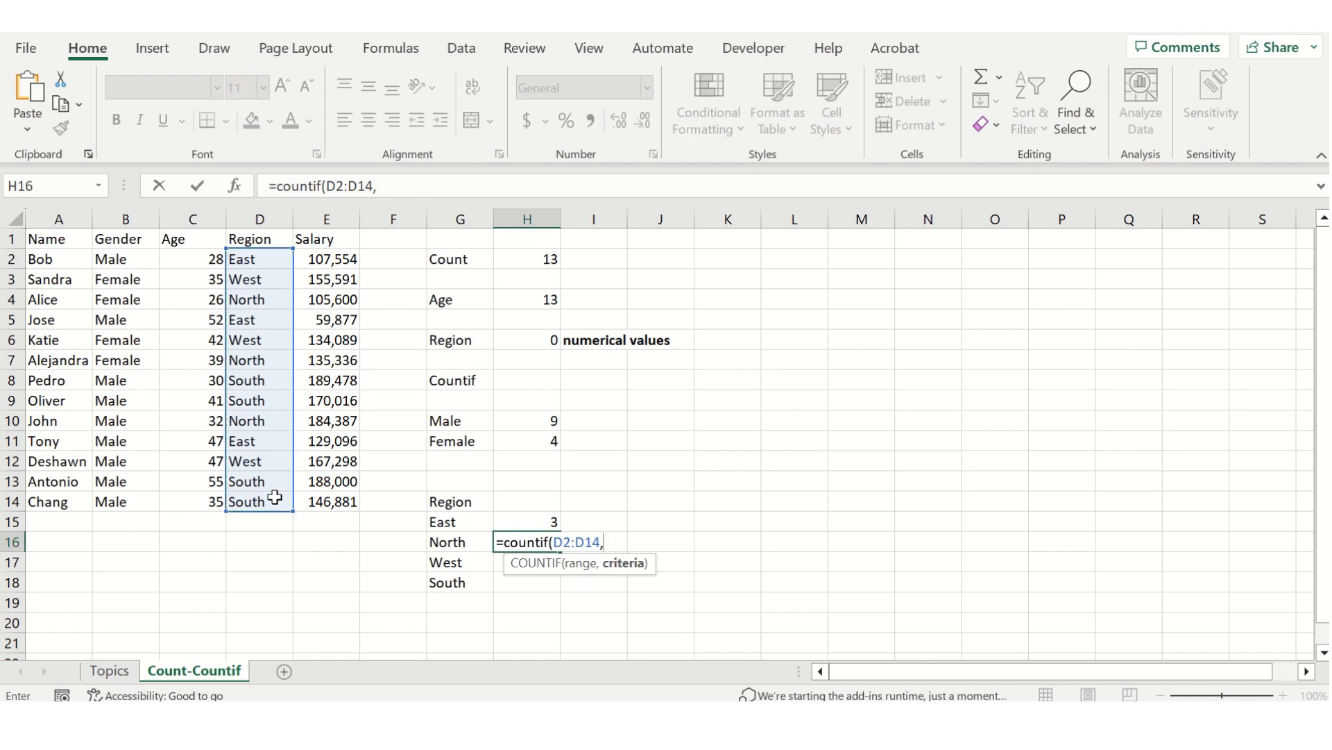
left_click(440, 543)
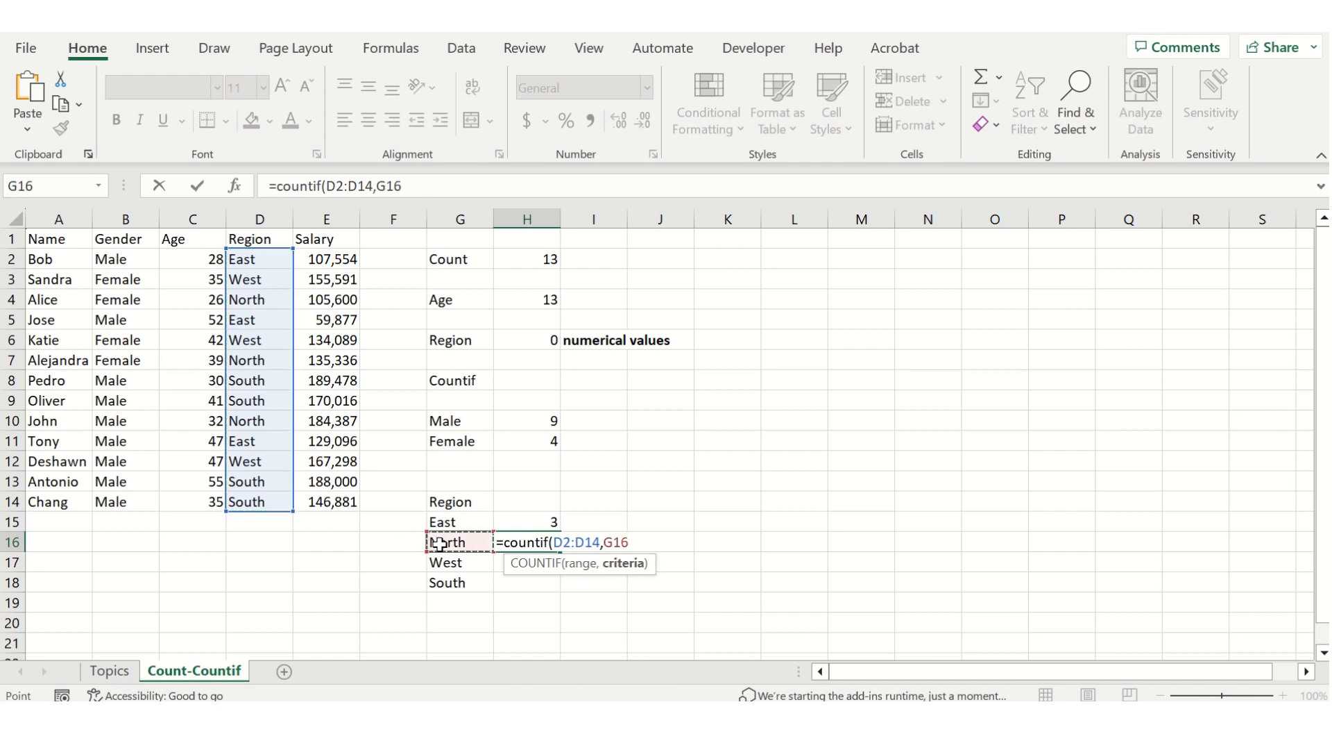
type(")")
key("Return")
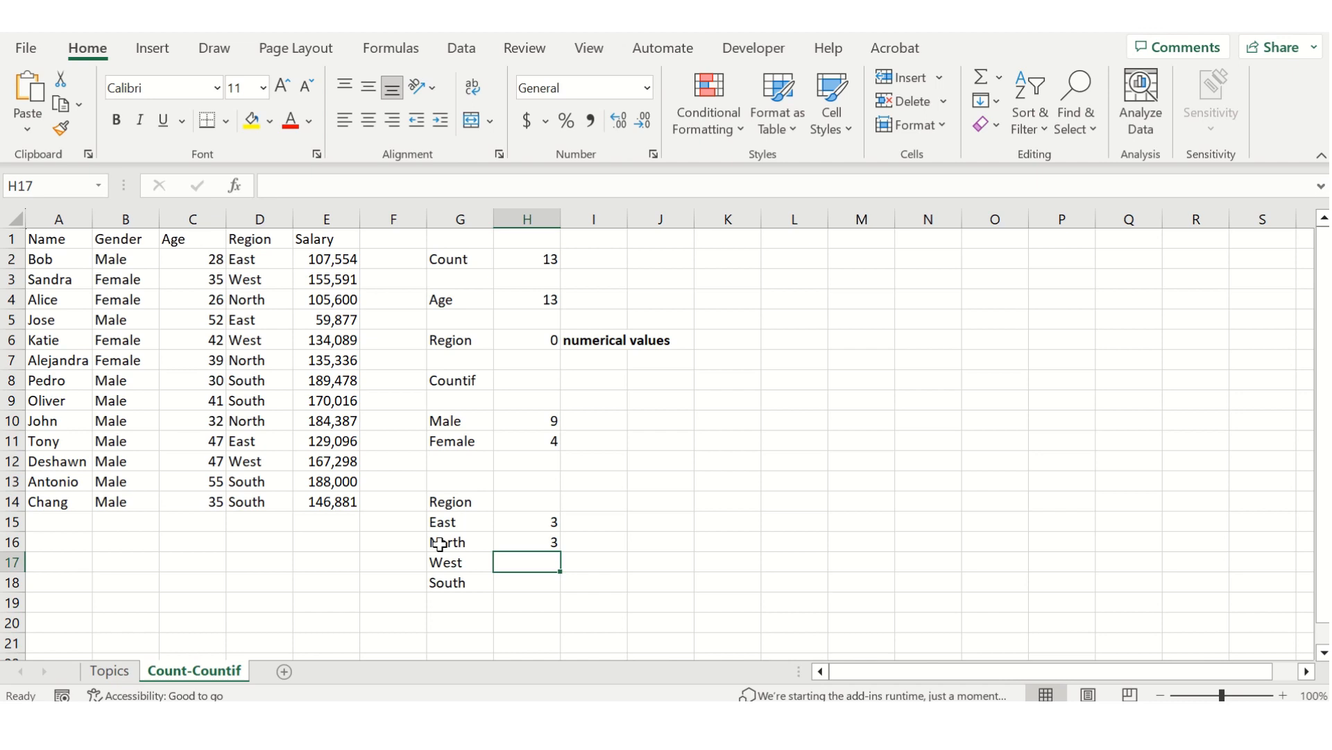
Enter the formula =COUNTIF(D2:D14,G17) in H17 to count the employees in the West region.
type("=")
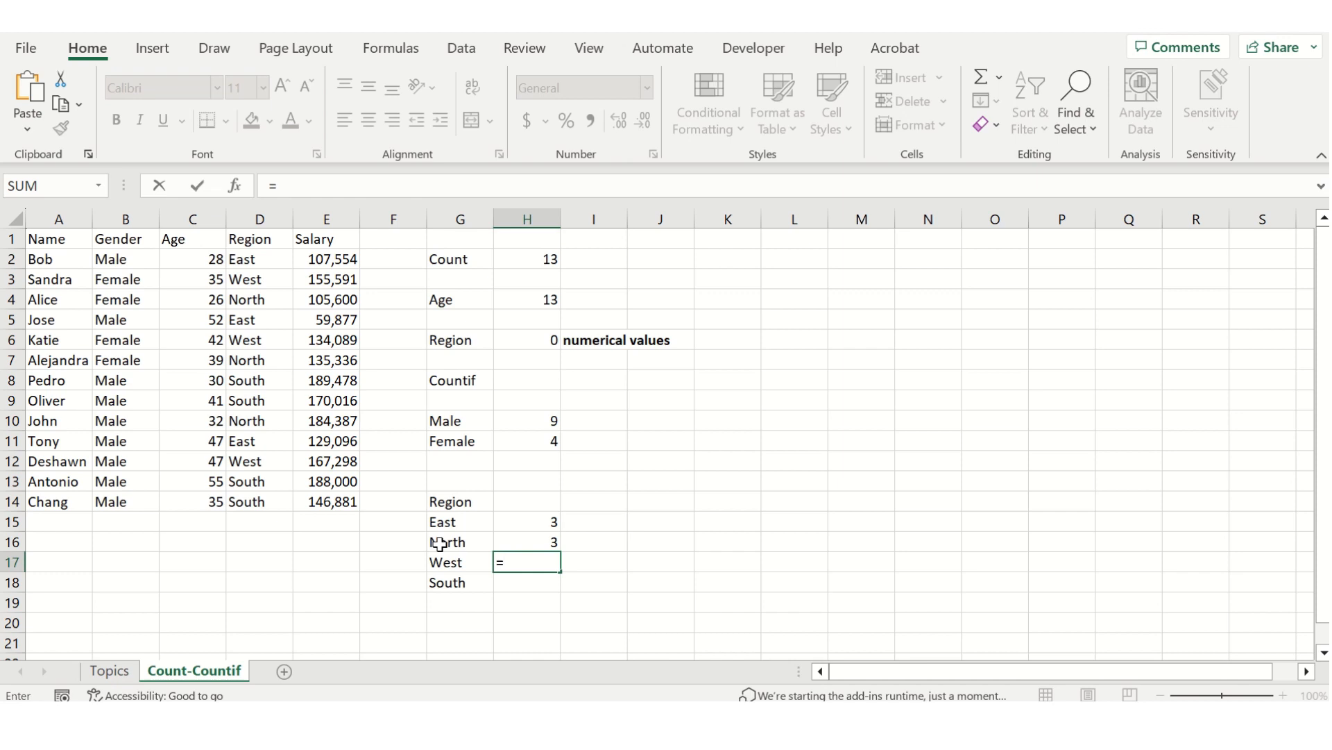
type("countif(")
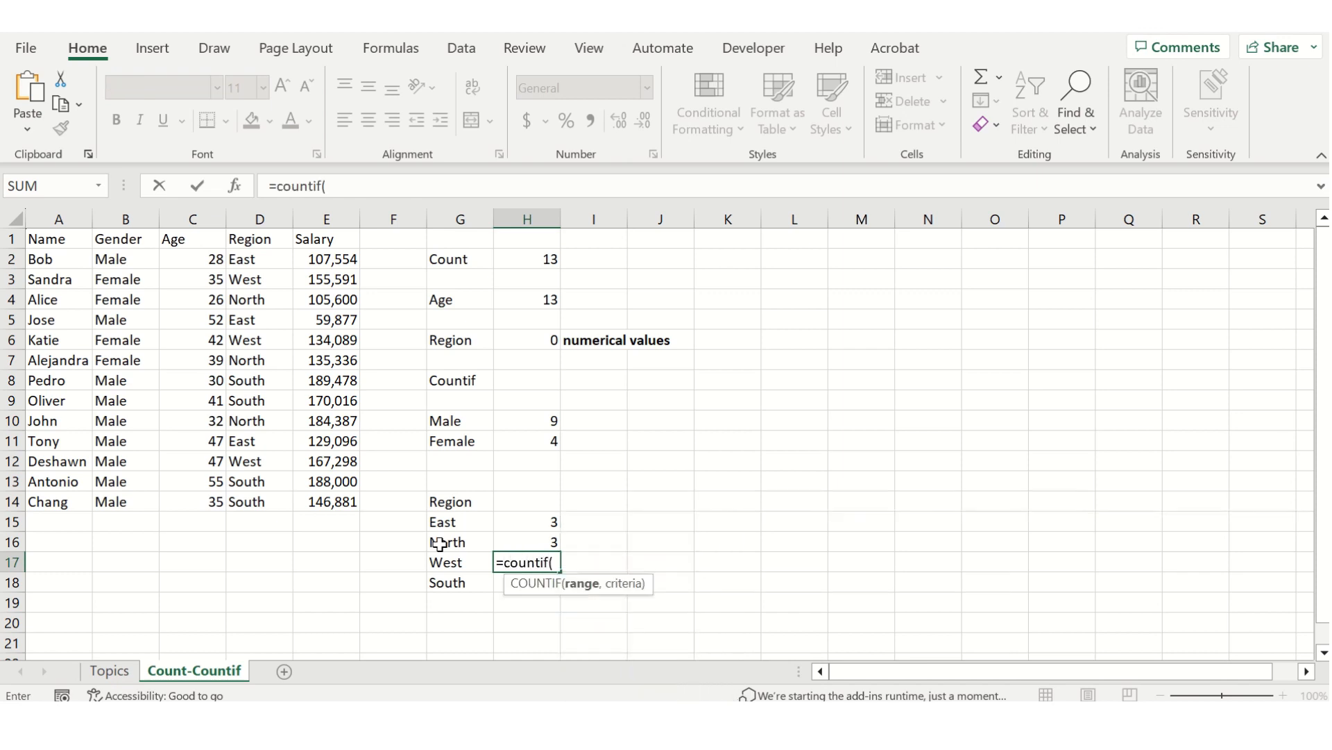
left_click_drag(262, 258, 264, 500)
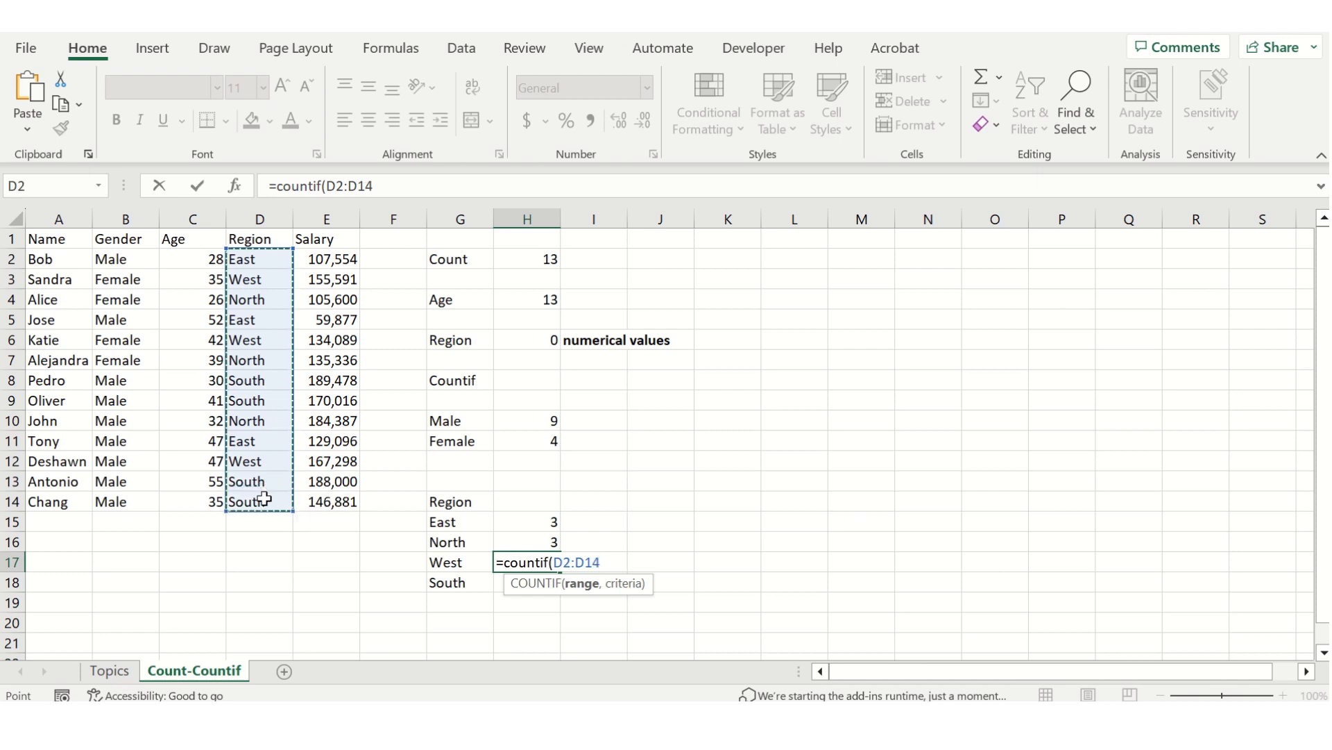
type(",")
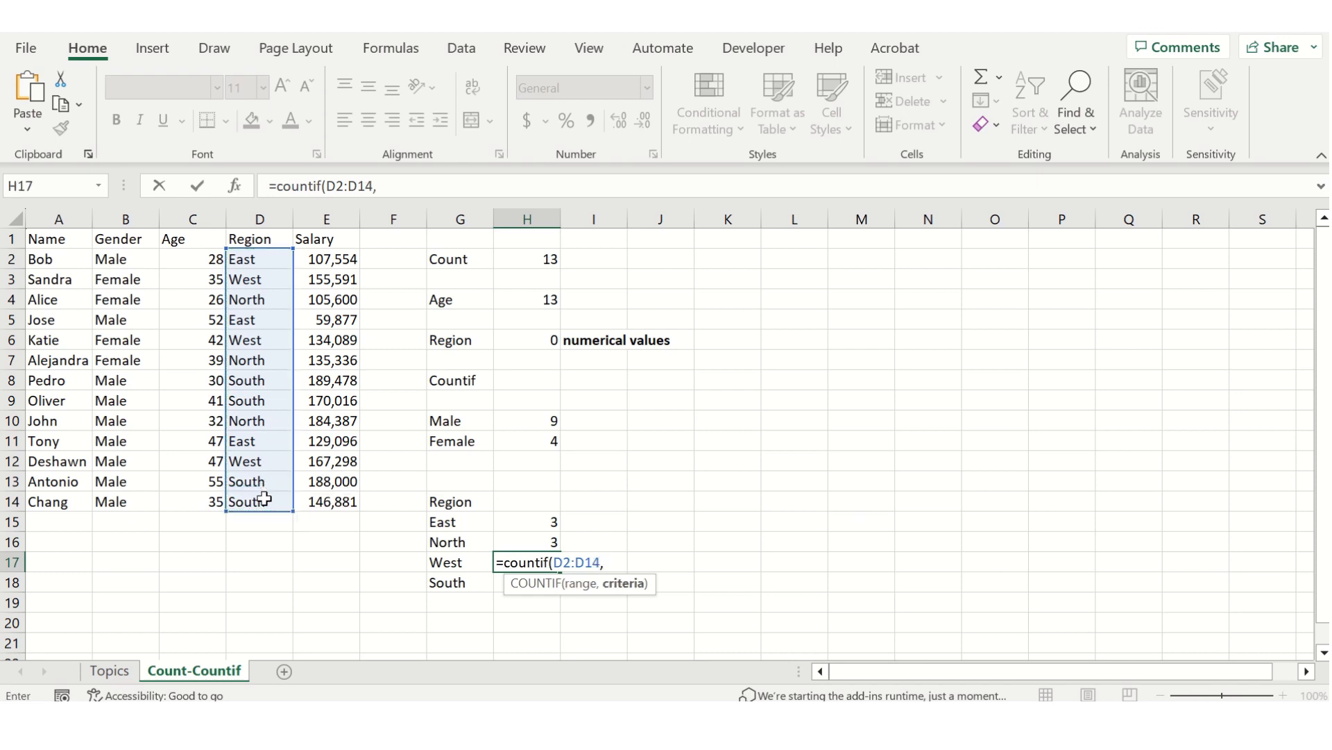
left_click(441, 564)
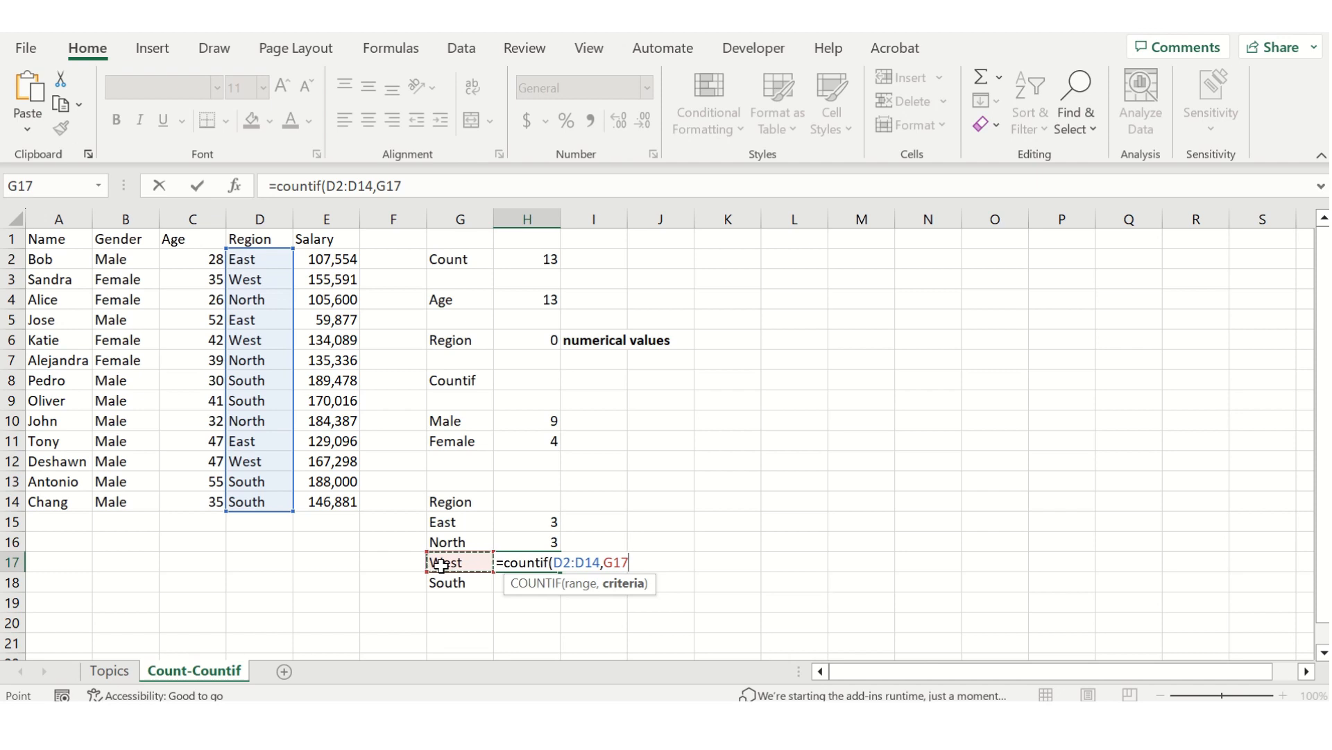
type(")")
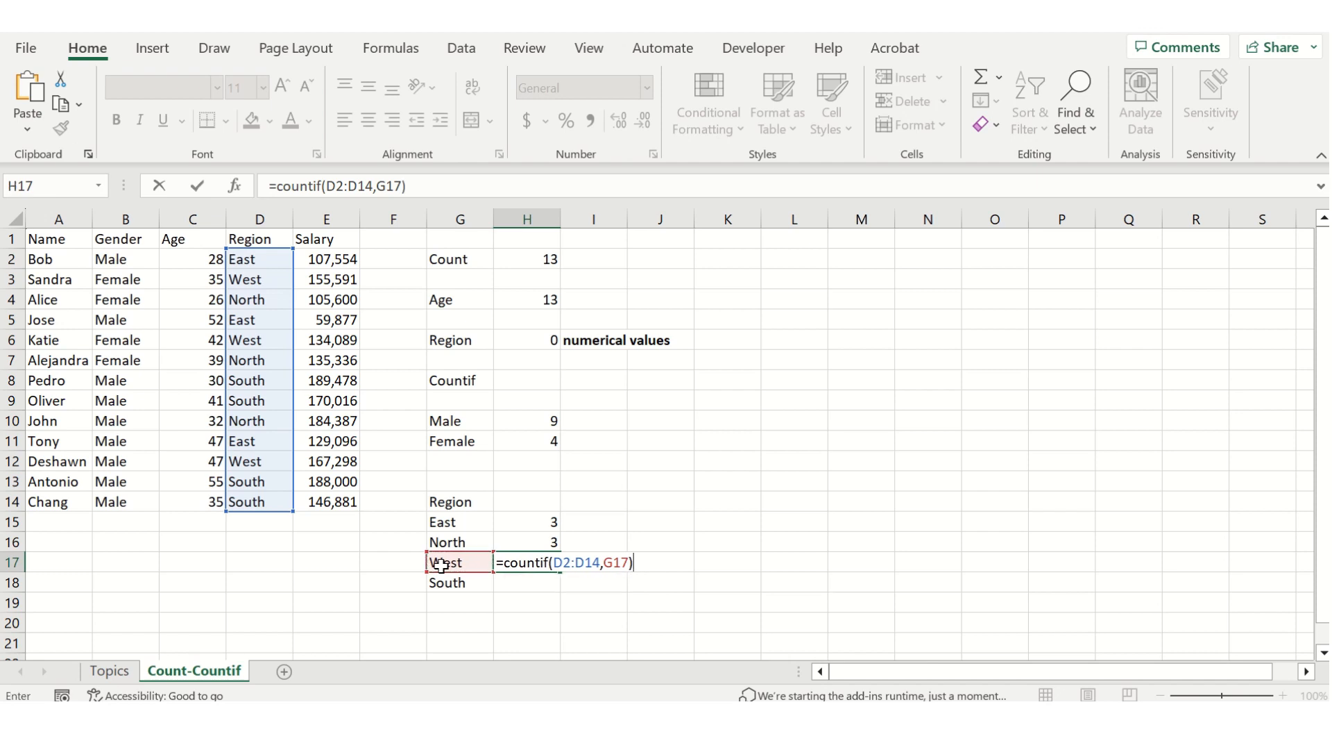
key("Return")
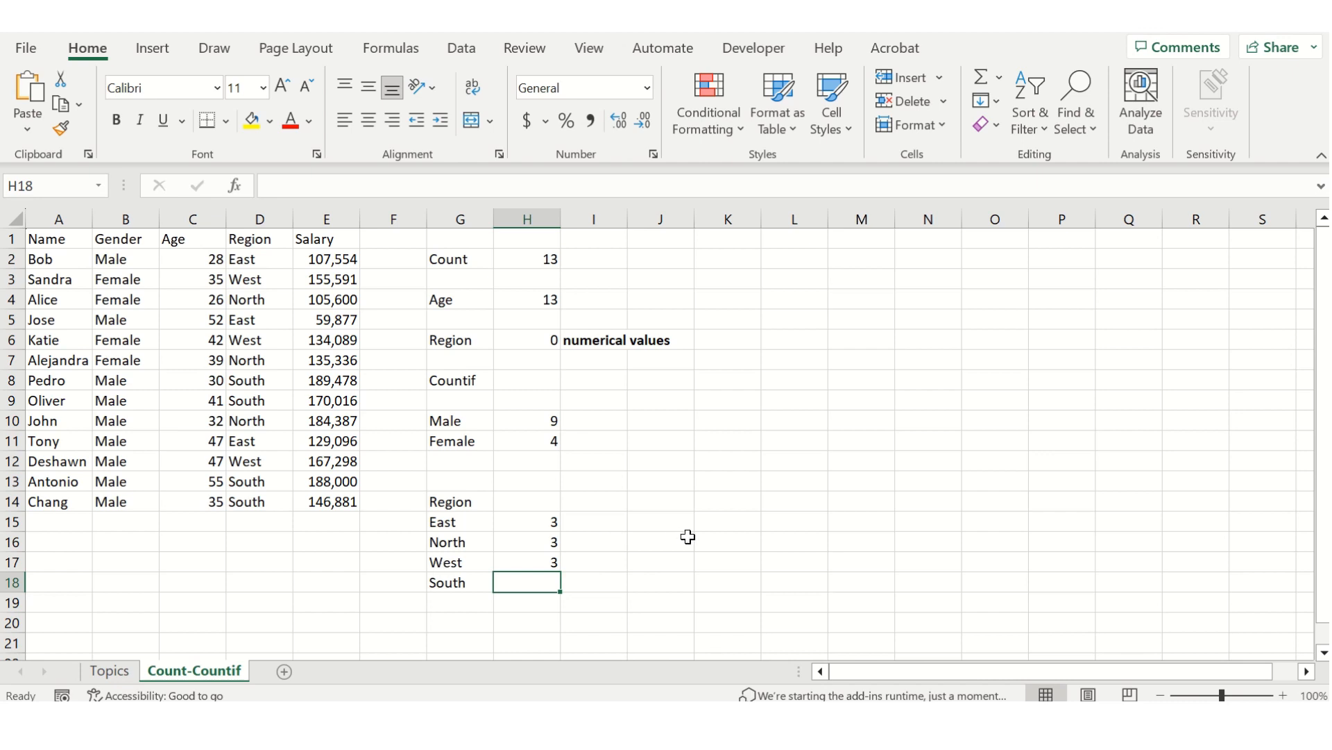
Enter the formula =COUNTIF(D2:D14,G18) in H18 to count the South region employees, and select that cell to check it.
type("=")
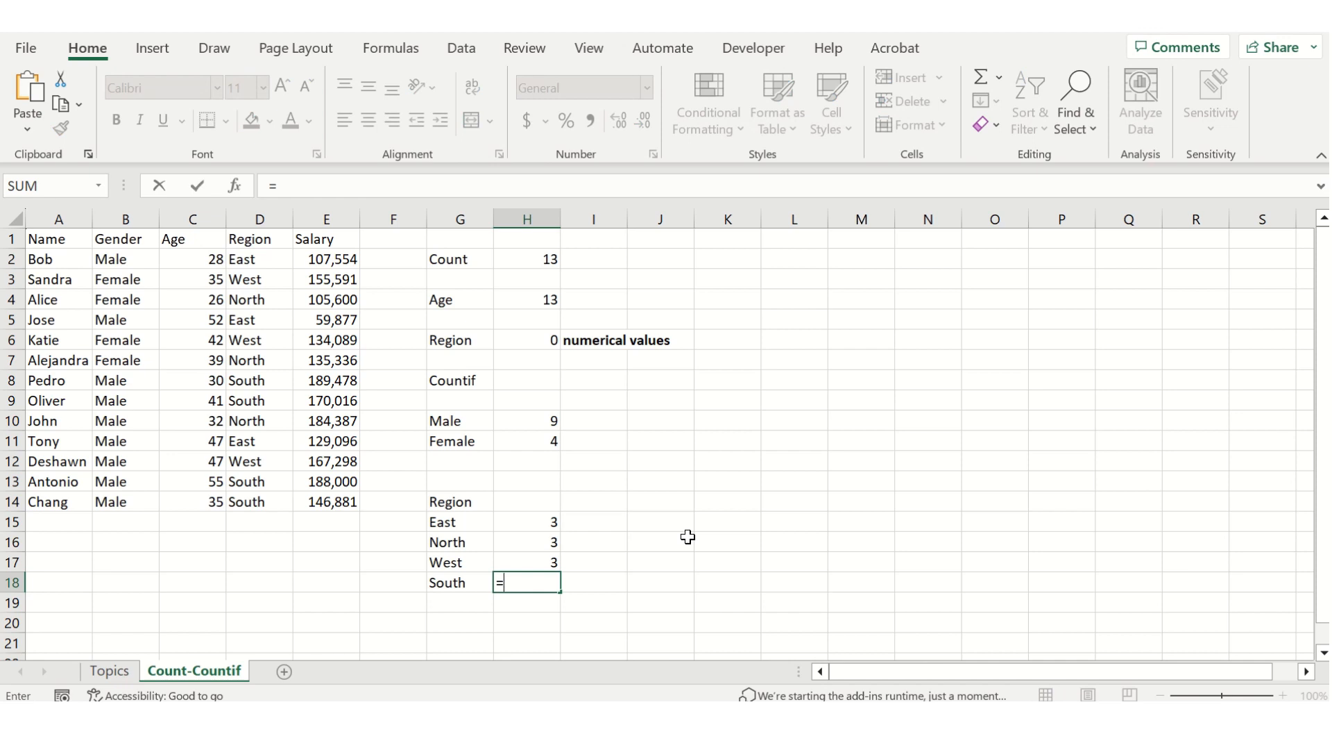
key("BackSpace")
type("=countif(")
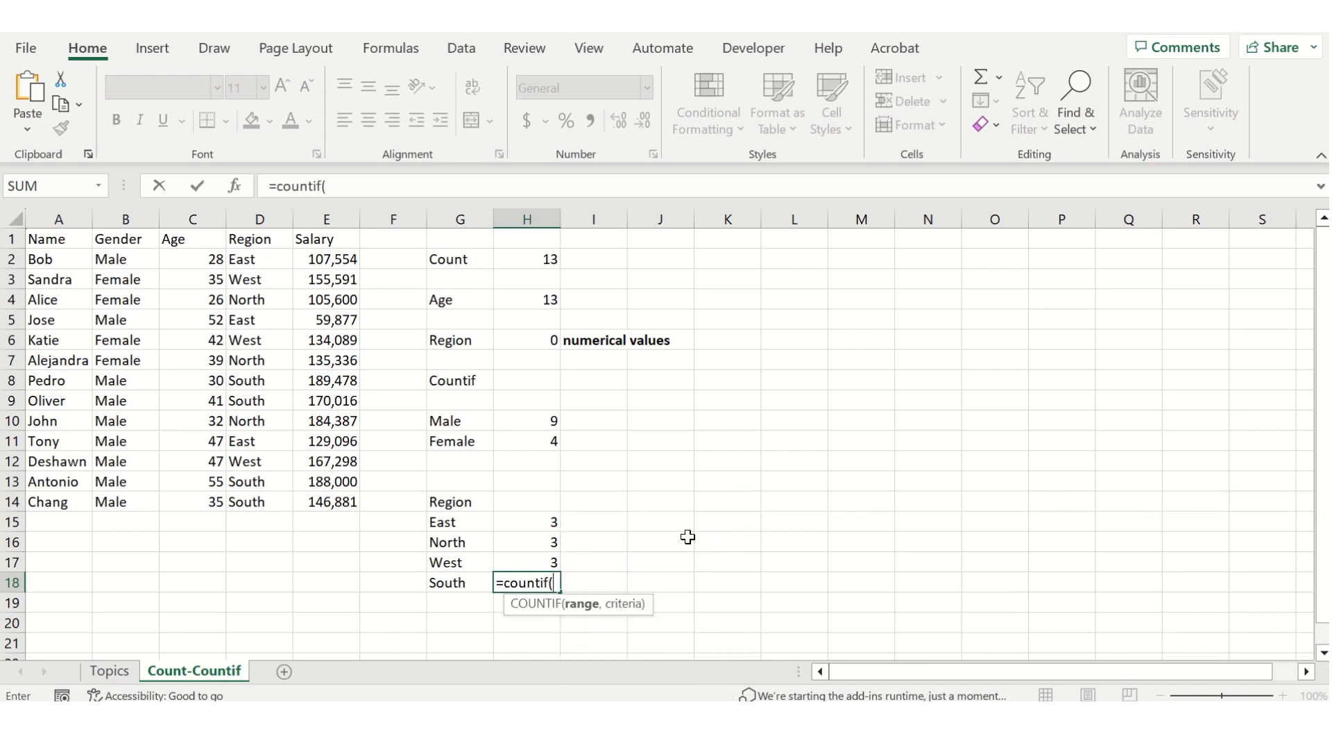
left_click_drag(260, 259, 267, 497)
type(",")
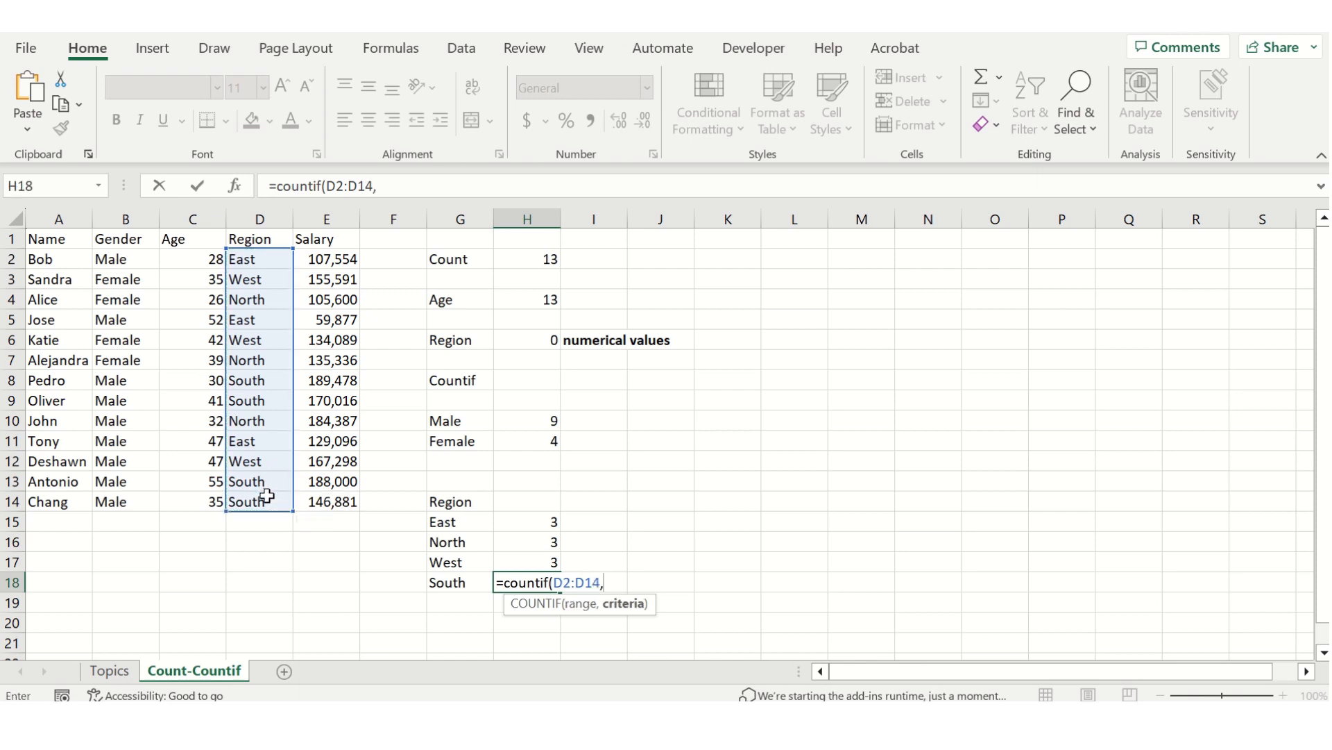
left_click(445, 582)
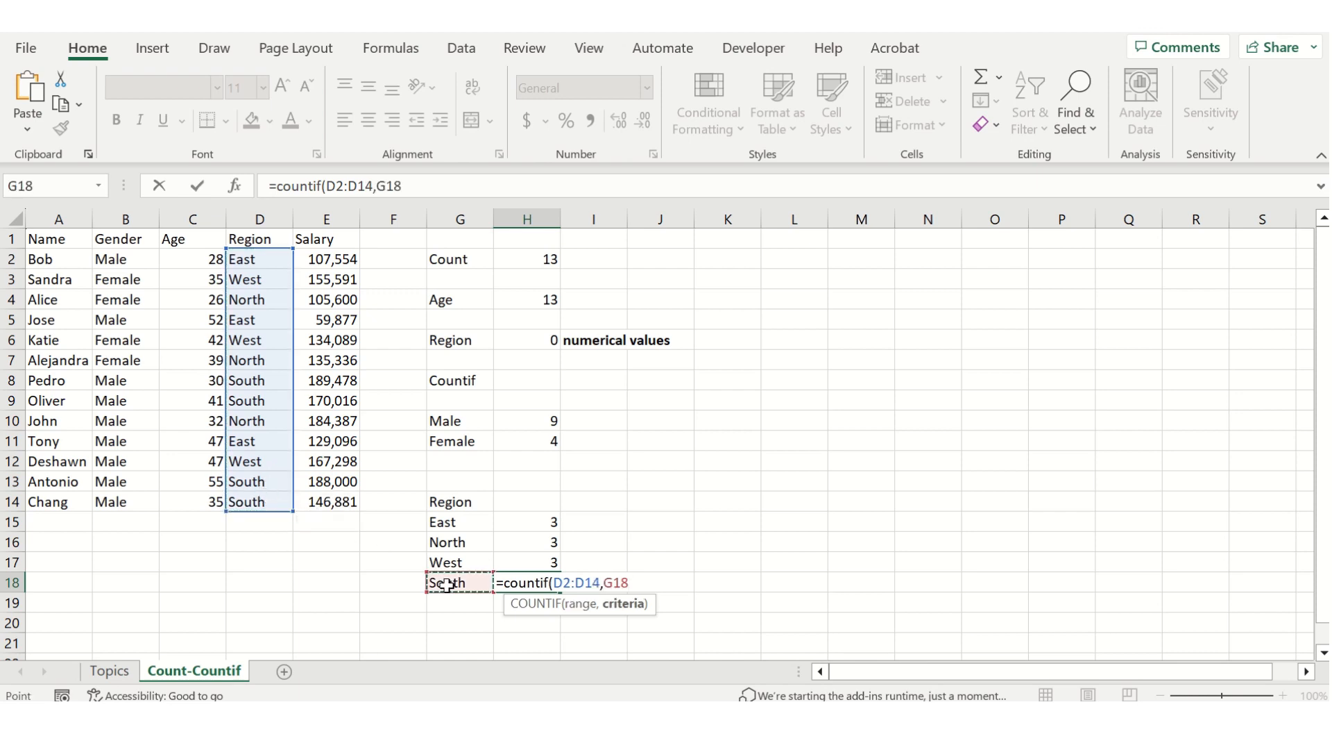
type(")")
key("Return")
key("Up")
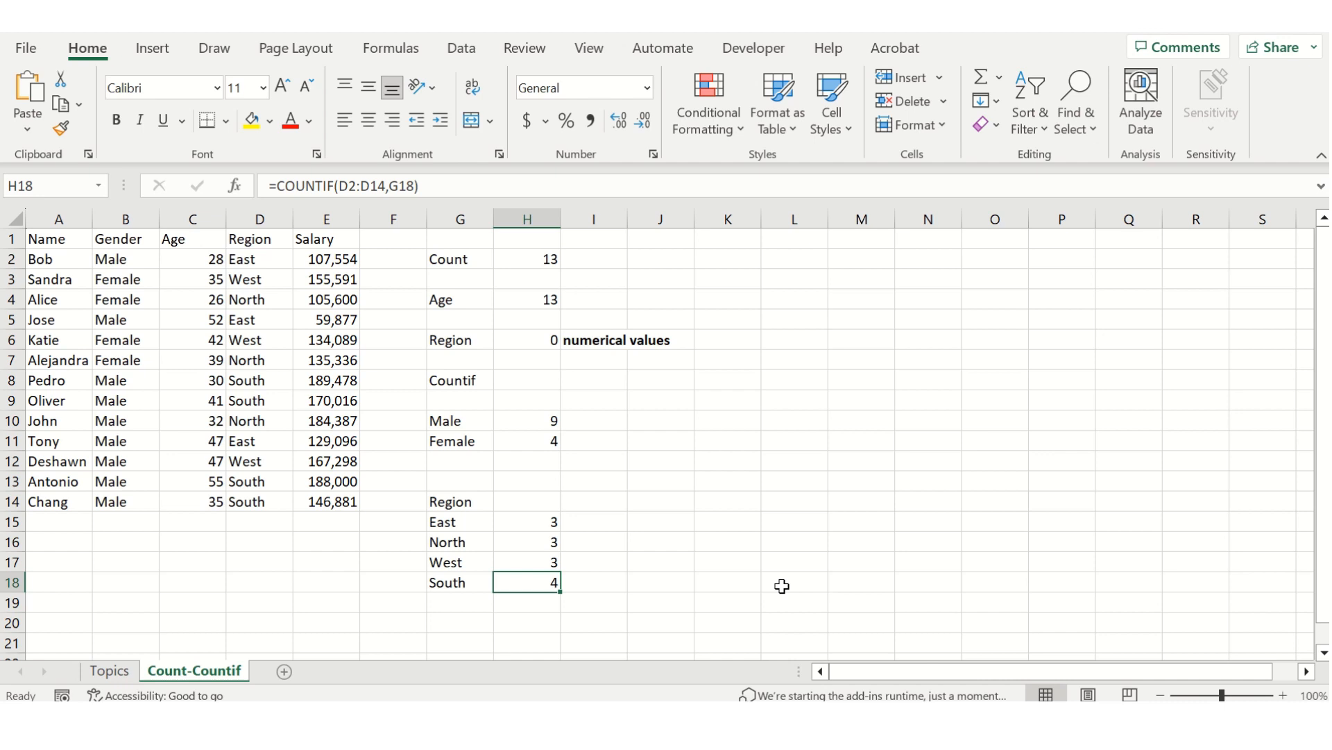
Review the COUNTIF formulas of the region counts and the gender counts in column H, ending on the East count in H15.
key("Up")
key("Up")
key("Up")
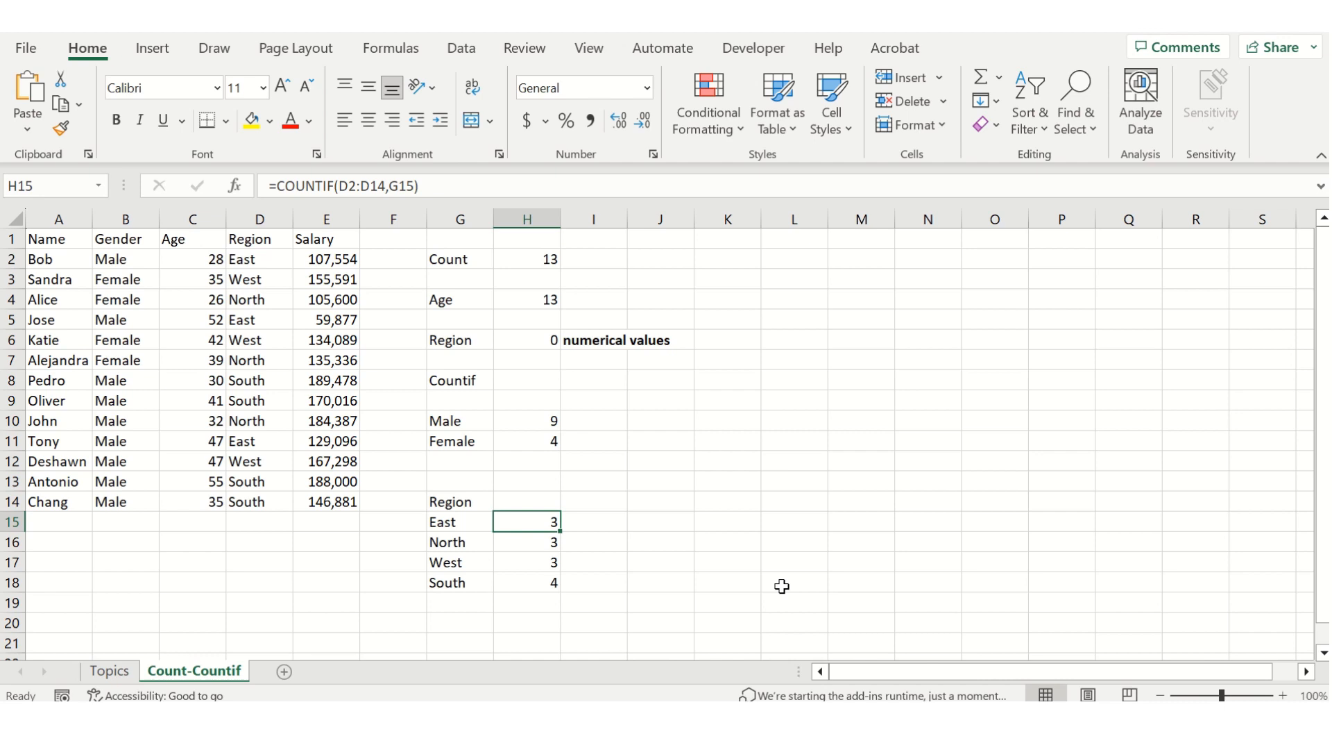
key("Up")
key("Up")
key("Up")
key("Up")
key("Up")
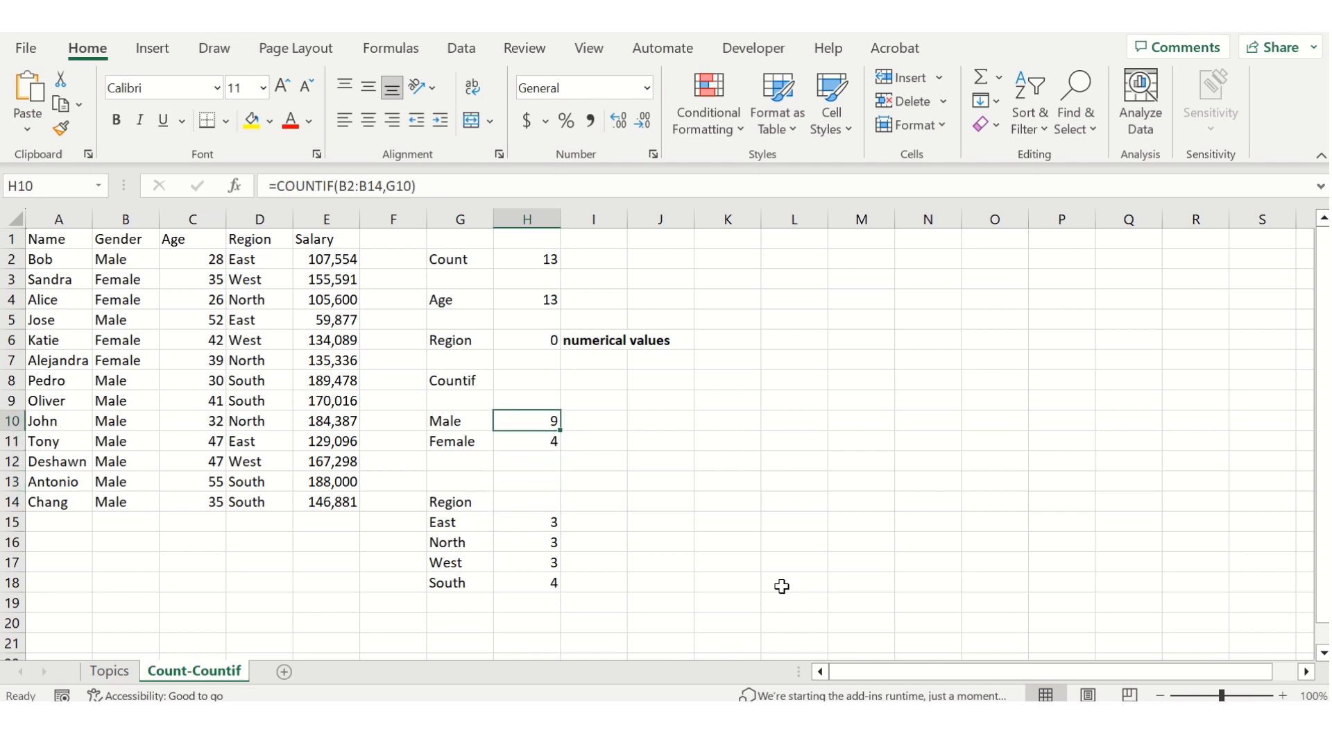
key("Down")
key("Down")
key("Down")
key("Down")
key("Down")
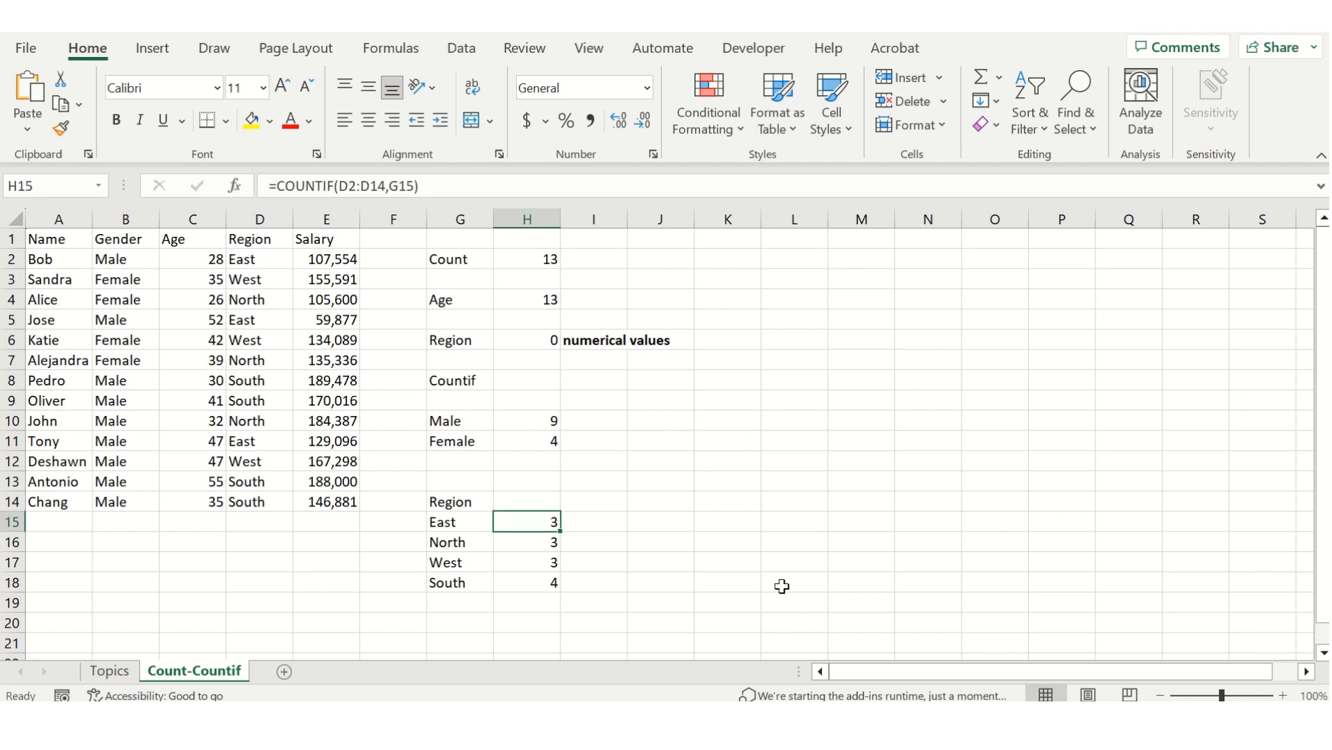